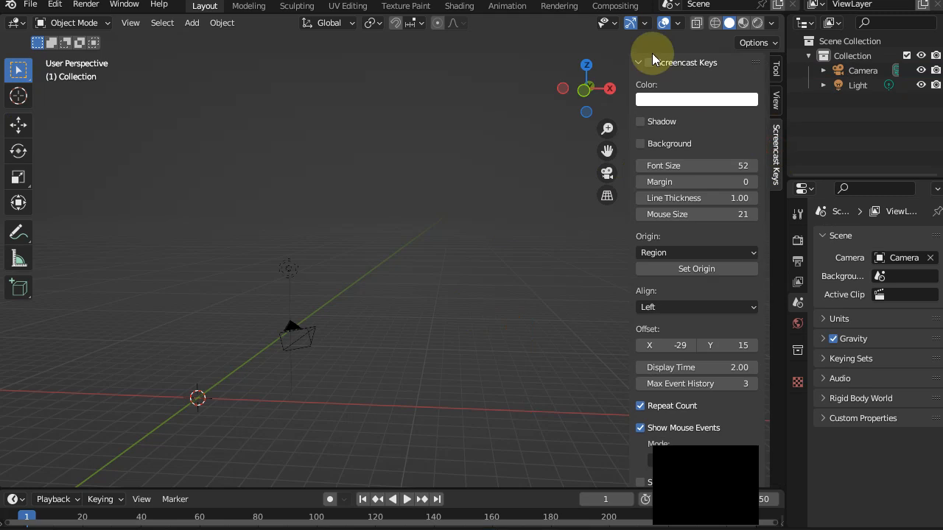
Step: Enable the Screencast Keys display and hide the viewport sidebar
click(656, 60)
key(n)
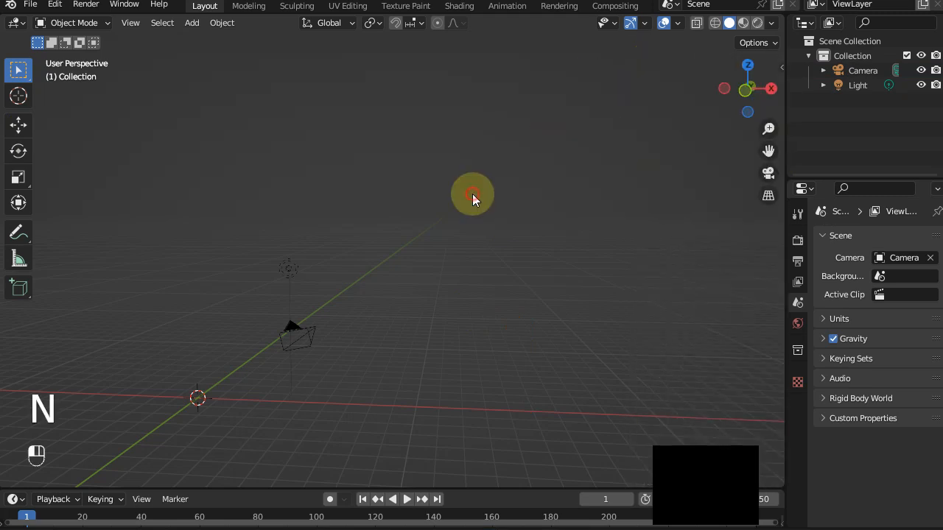
Step: Add a Path curve at the world origin while looking from the top view
key(KP_7)
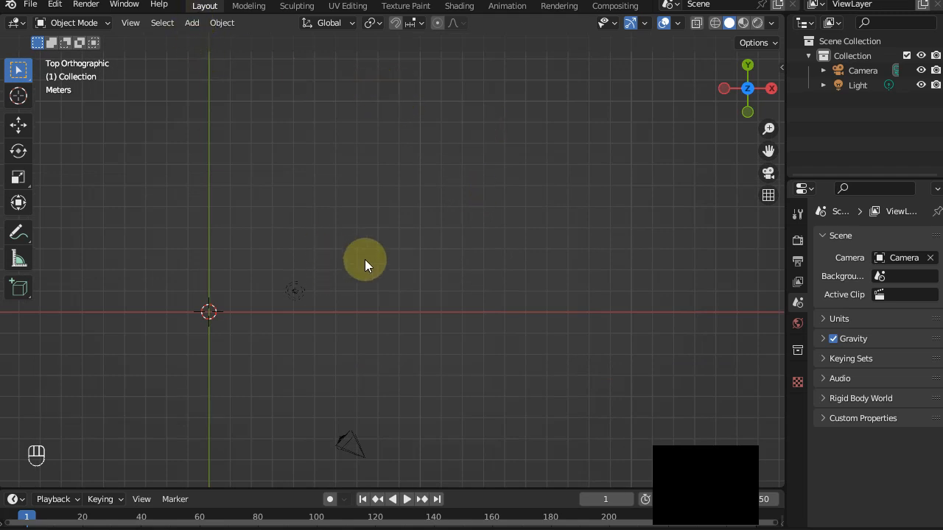
shift+middle_drag(337, 267, 511, 154)
shift+middle_drag(354, 162, 240, 209)
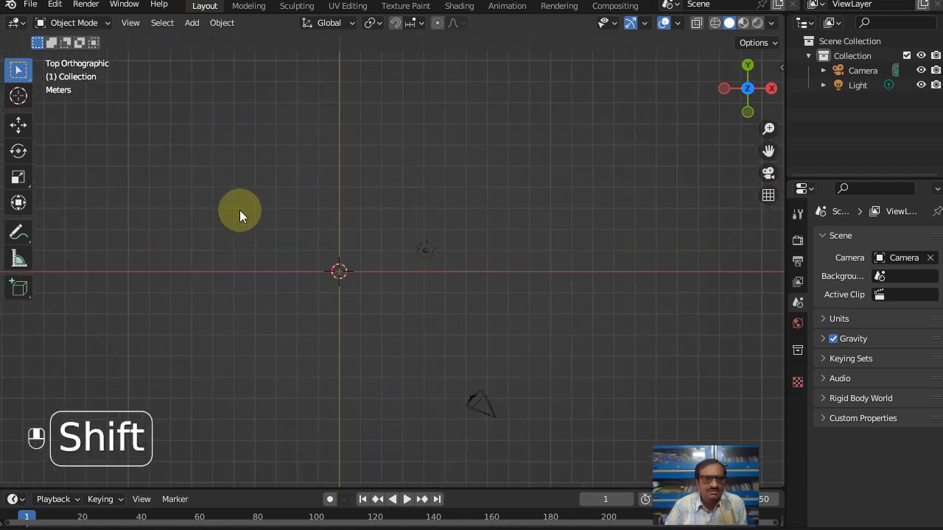
click(192, 23)
mouse_move(212, 55)
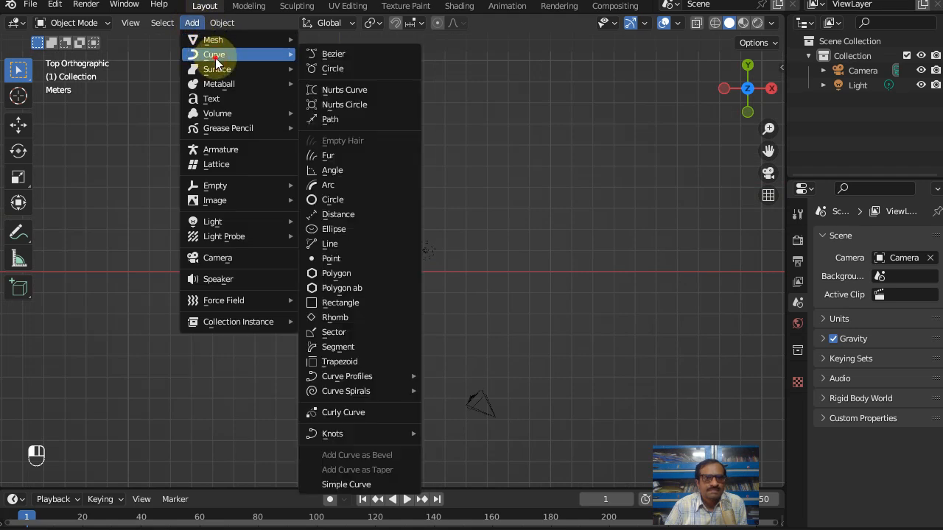
click(330, 119)
scroll(328, 278, up, 6)
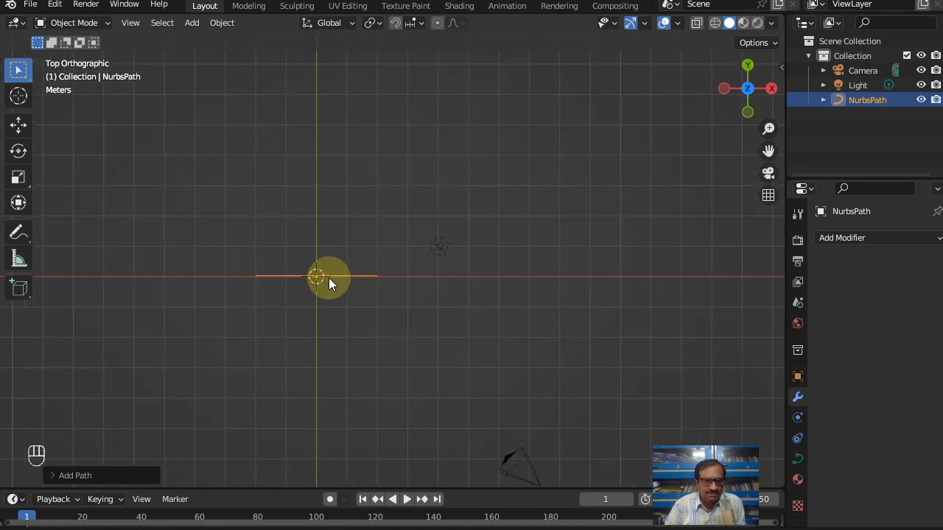
Step: Delete the outermost control point at each end of the path in Edit Mode and return to Object Mode
shift+middle_drag(284, 299, 431, 210)
key(Tab)
scroll(356, 211, up, 1)
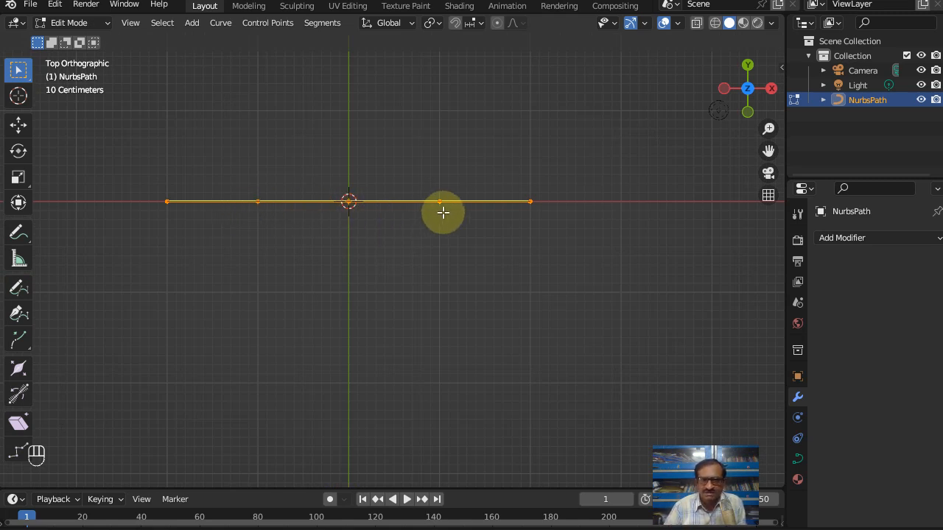
drag(145, 180, 177, 237)
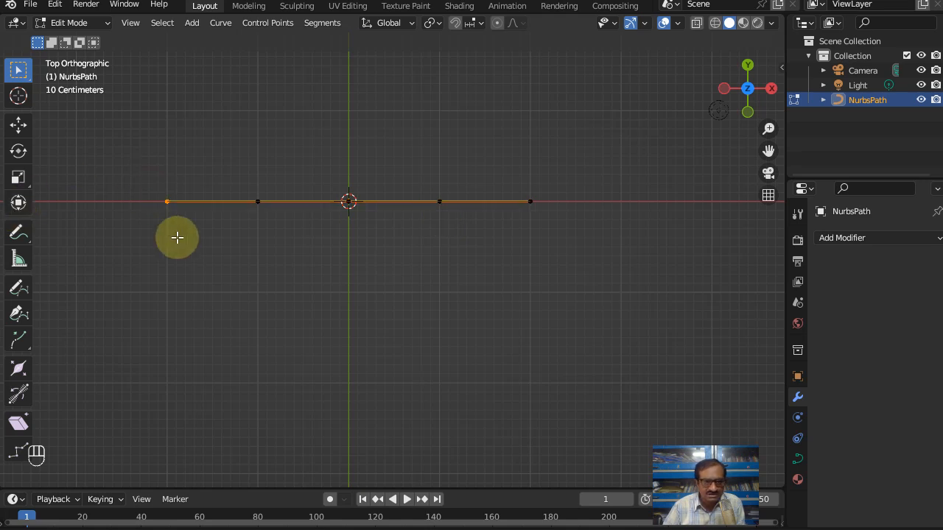
key(x)
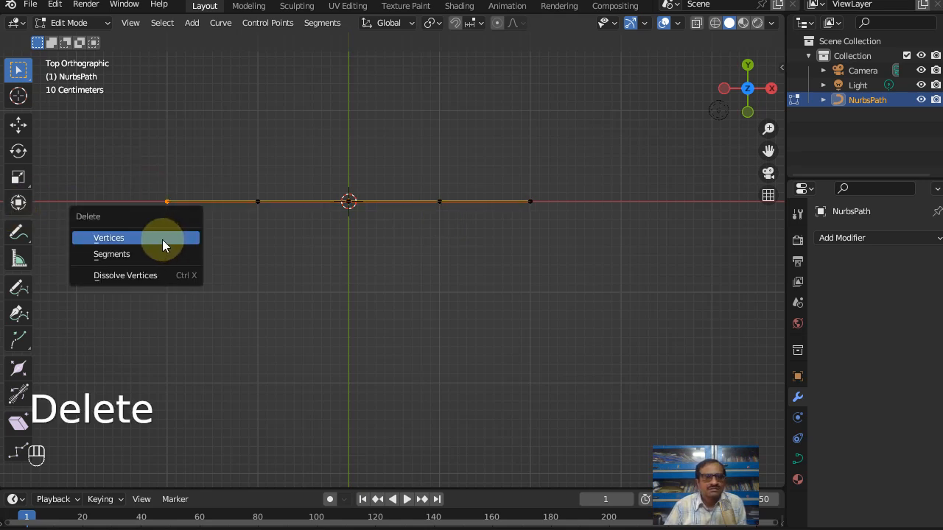
click(163, 240)
drag(509, 184, 569, 263)
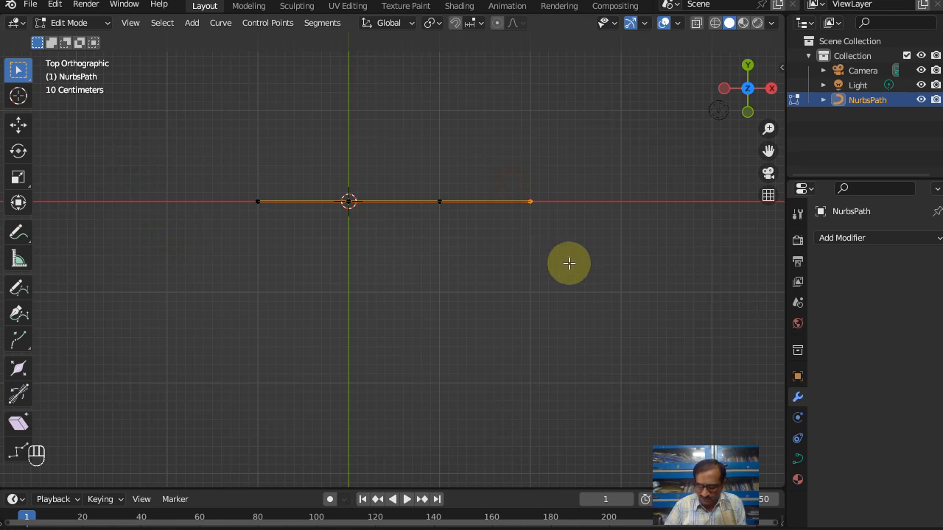
key(x)
click(567, 264)
middle_drag(562, 279, 484, 280)
key(Tab)
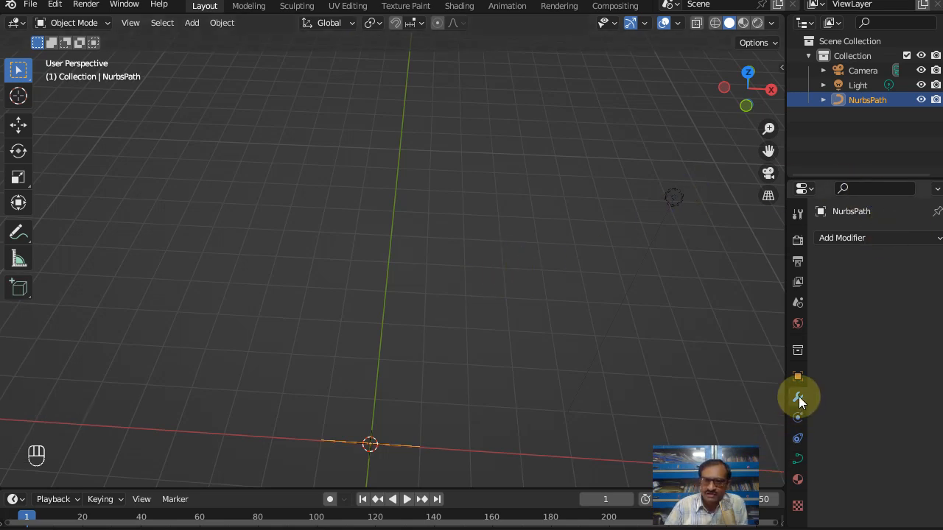
Step: Add a Screw modifier to the path and set its screw height to 9.8 m
click(851, 240)
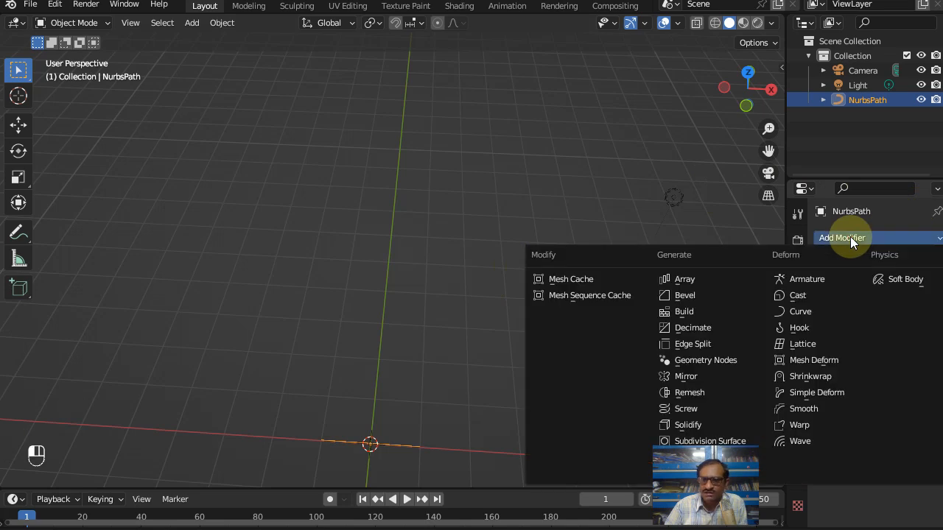
click(685, 410)
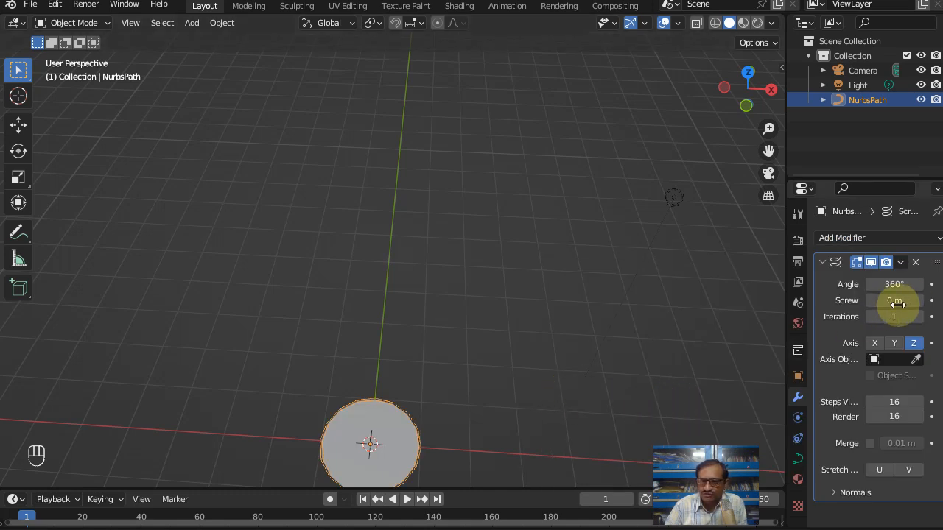
drag(897, 302, 937, 301)
scroll(546, 298, down, 5)
middle_drag(485, 306, 493, 270)
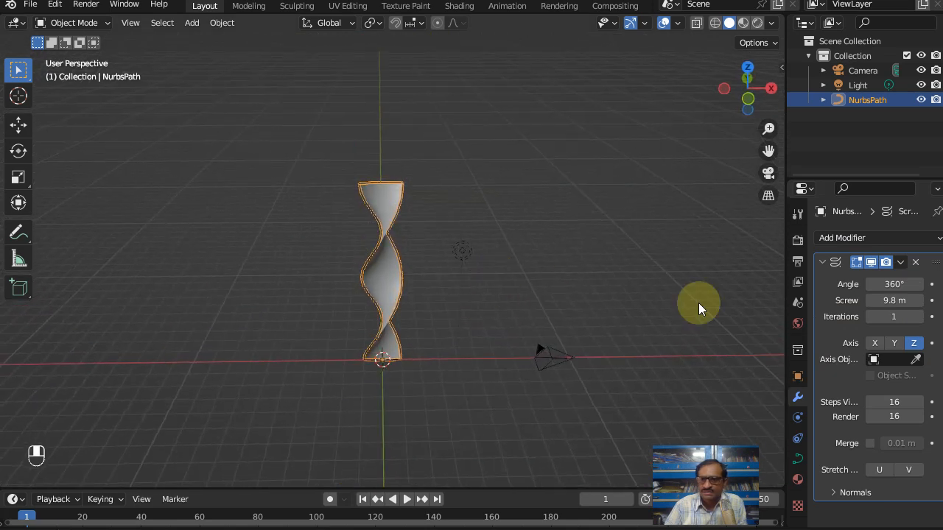
Step: Increase the Screw modifier's iterations to 5 to lengthen the twisted strip
click(918, 318)
click(920, 318)
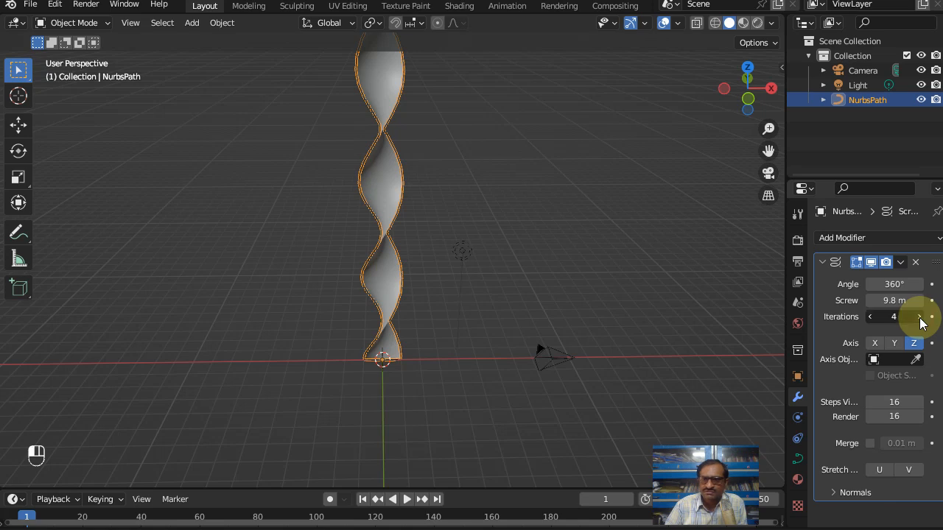
click(920, 318)
scroll(411, 227, down, 8)
shift+middle_drag(419, 183, 379, 324)
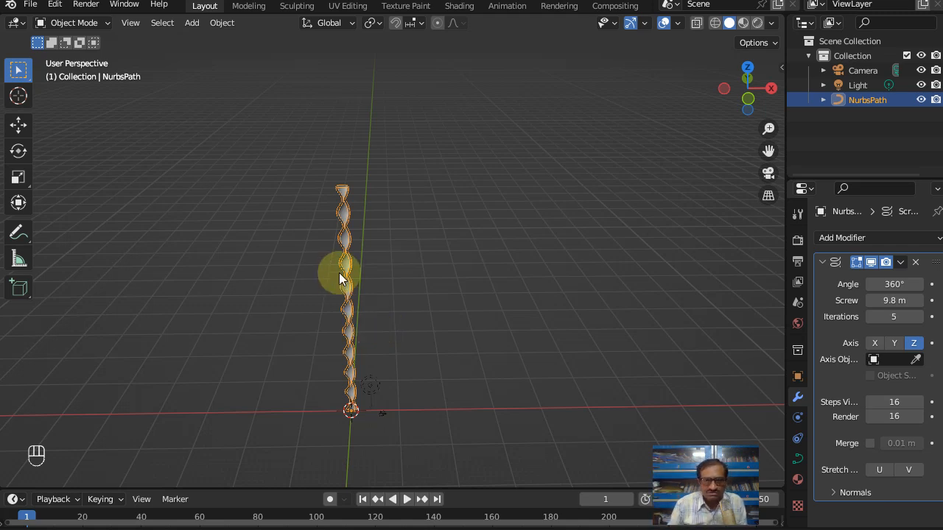
shift+middle_drag(378, 271, 387, 254)
scroll(386, 254, up, 2)
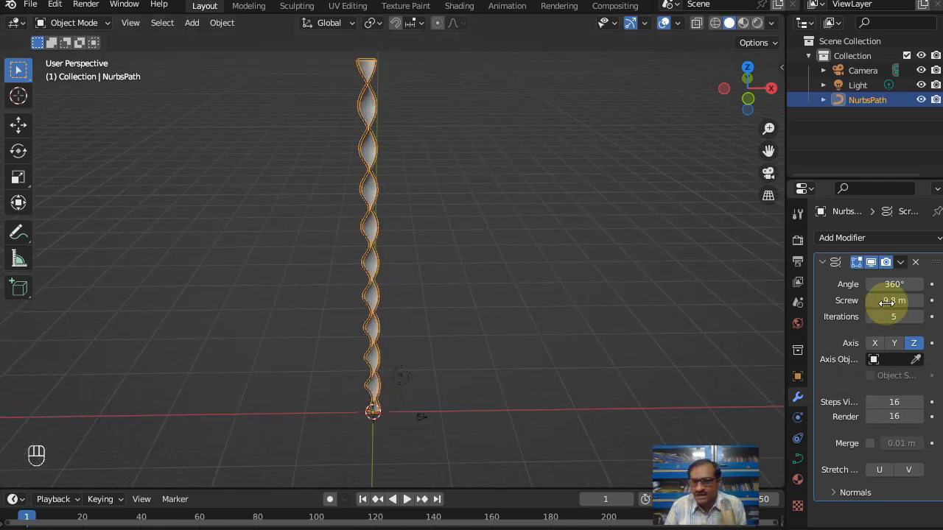
Step: Add a Solidify modifier to the twisted strip and set its thickness to 0.24 m
click(832, 237)
click(689, 425)
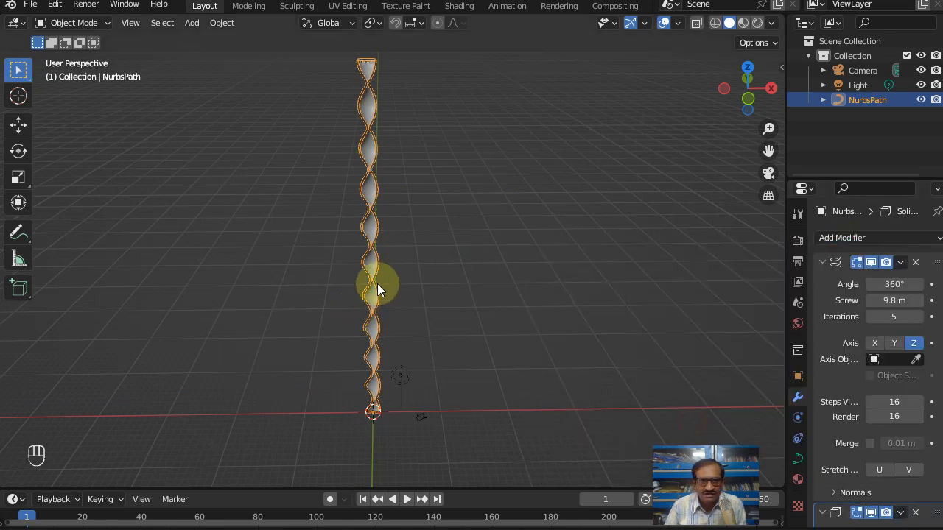
scroll(346, 251, up, 3)
scroll(346, 250, up, 2)
scroll(884, 431, down, 6)
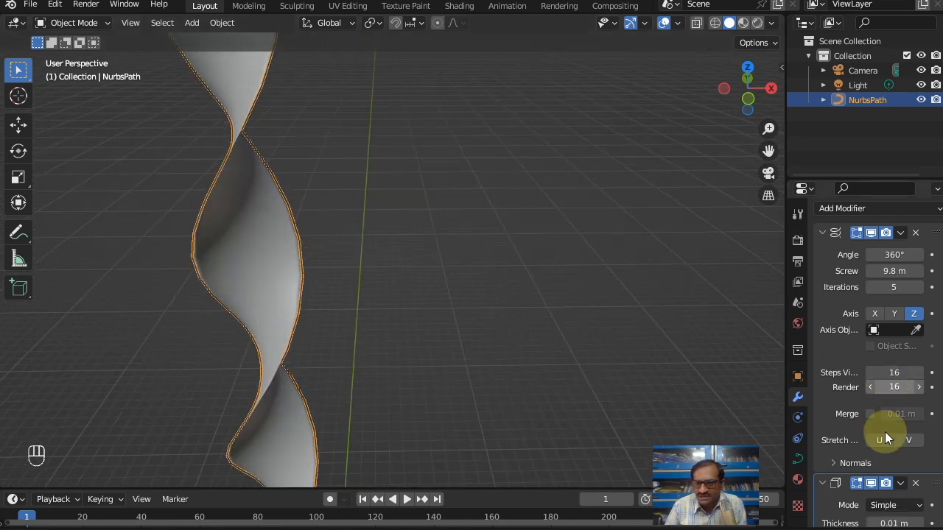
scroll(886, 424, down, 1)
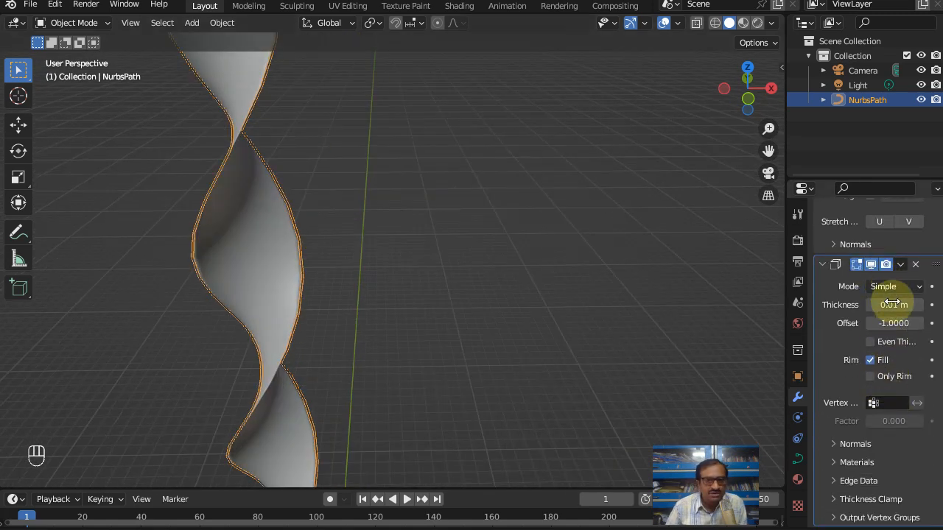
drag(900, 305, 931, 305)
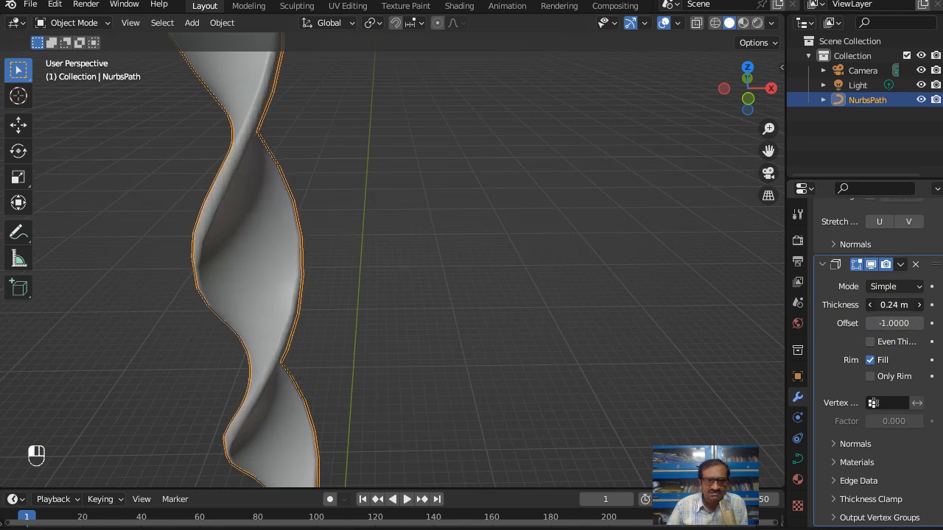
scroll(273, 232, down, 6)
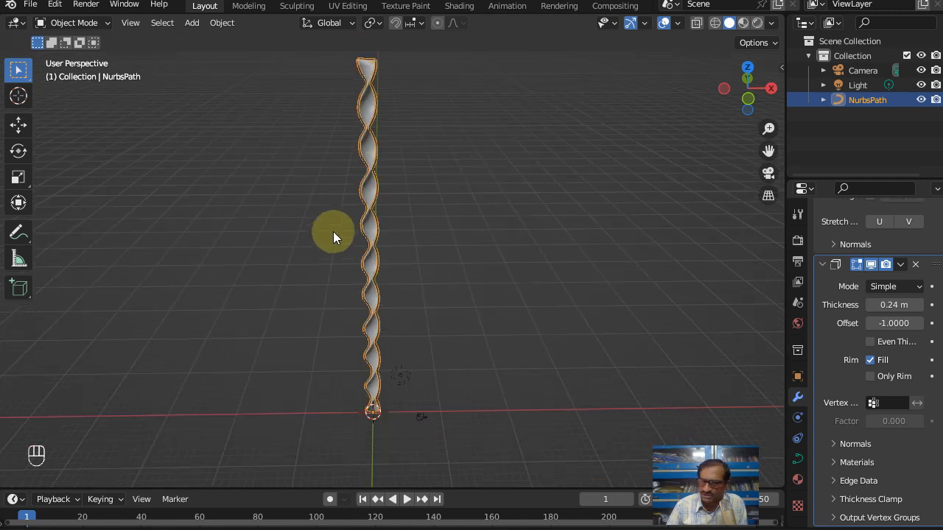
shift+middle_drag(434, 199, 416, 257)
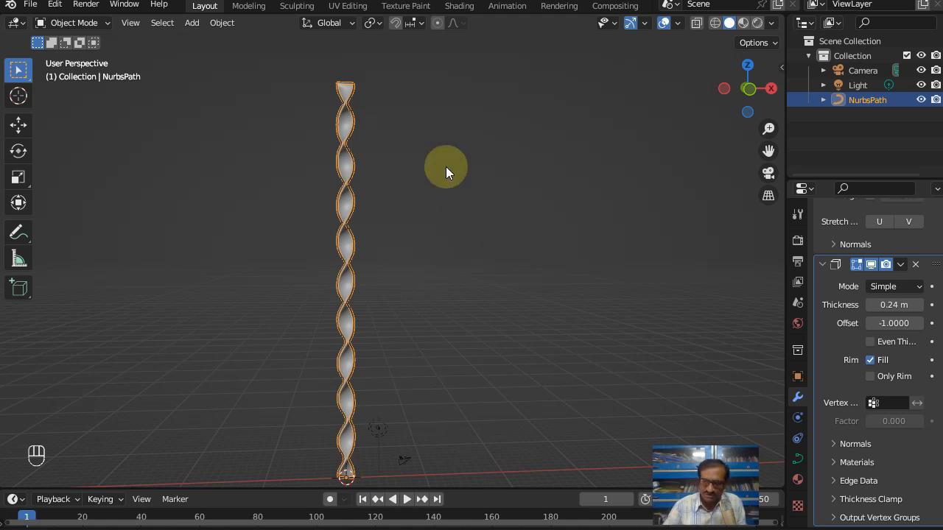
Step: Add a Bezier curve in top view and move it about 0.5 m along X and 7.2 m along Y
key(KP_7)
click(398, 197)
click(191, 22)
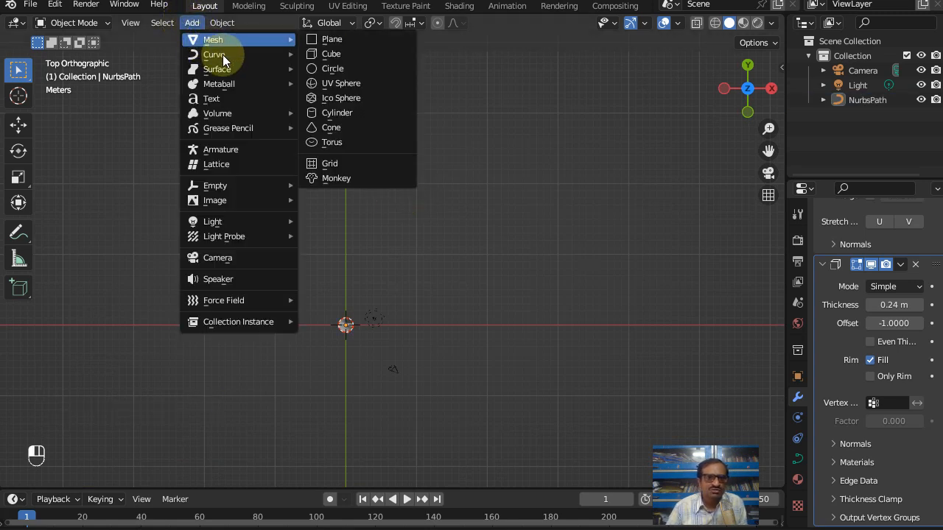
mouse_move(228, 58)
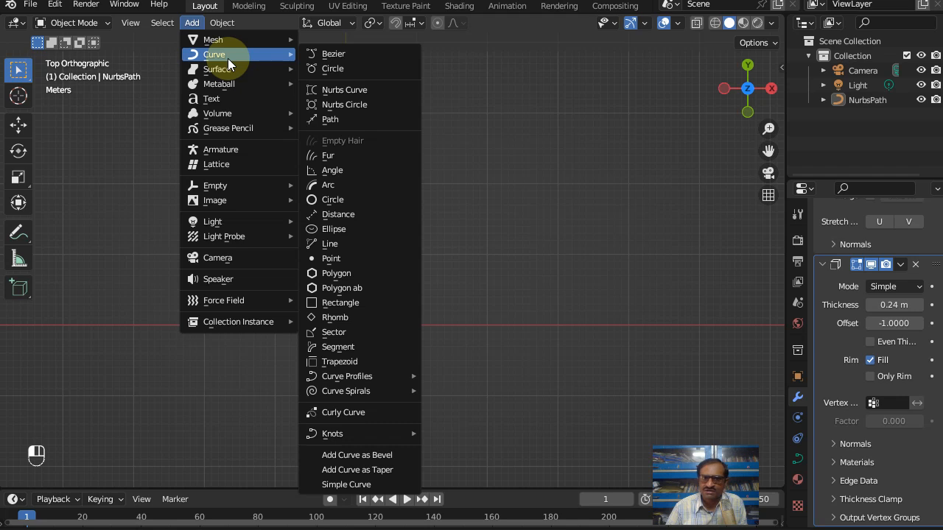
click(332, 54)
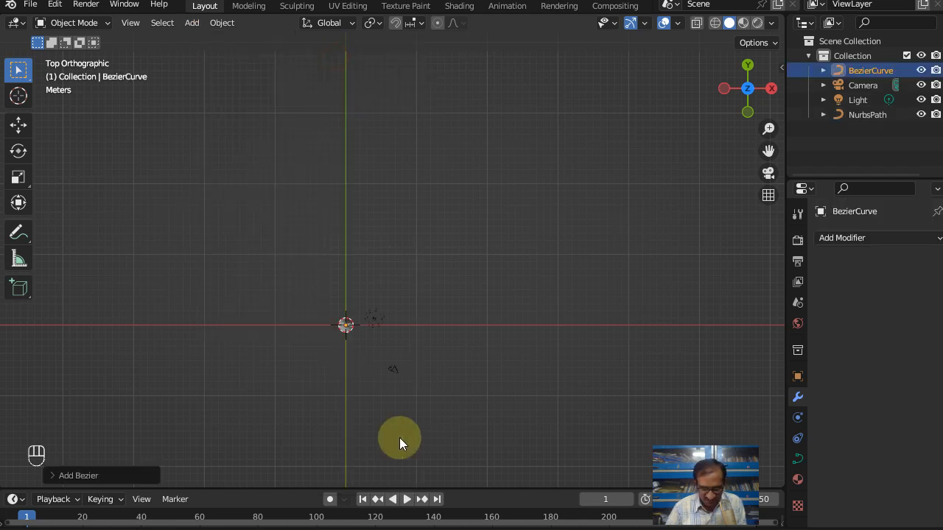
key(g)
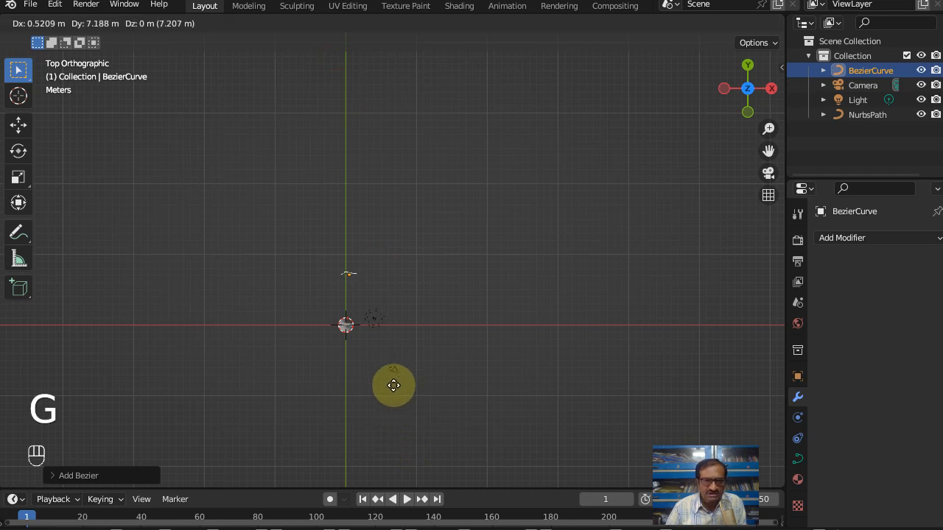
click(393, 385)
shift+middle_drag(375, 271, 265, 332)
shift+middle_drag(321, 307, 339, 294)
Step: Scale all points of the Bezier curve in Edit Mode to more than six times their size
key(Tab)
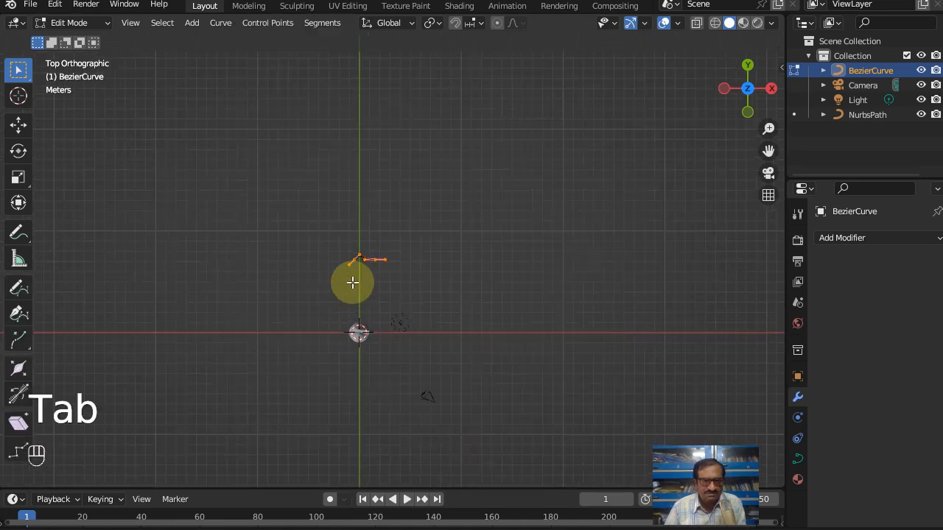
scroll(353, 281, up, 2)
key(a)
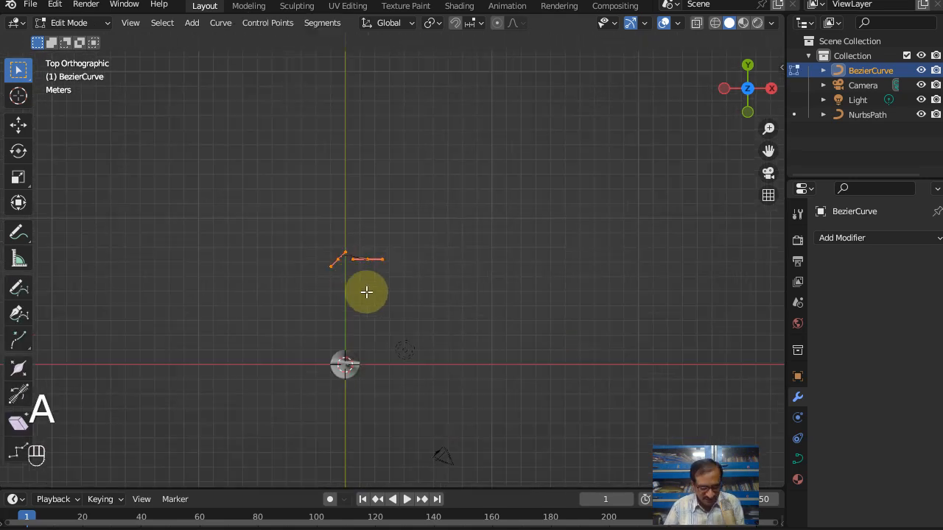
key(s)
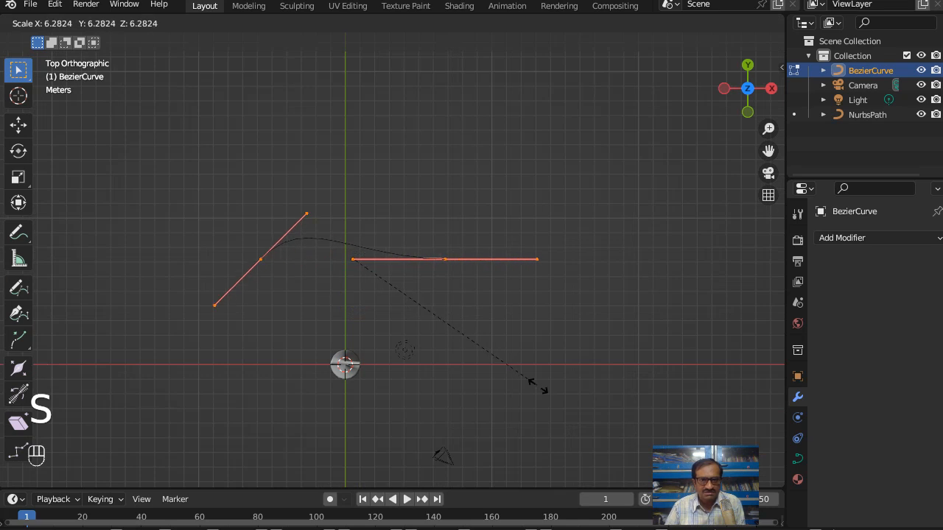
click(525, 352)
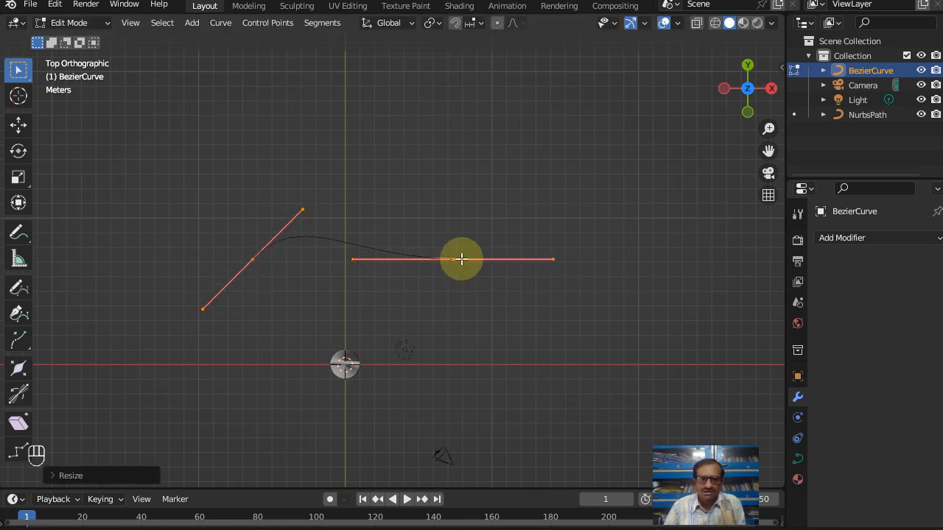
Step: Extrude the Bezier curve's +X end point twice, first to just below the X axis and further along +X back above it
click(454, 259)
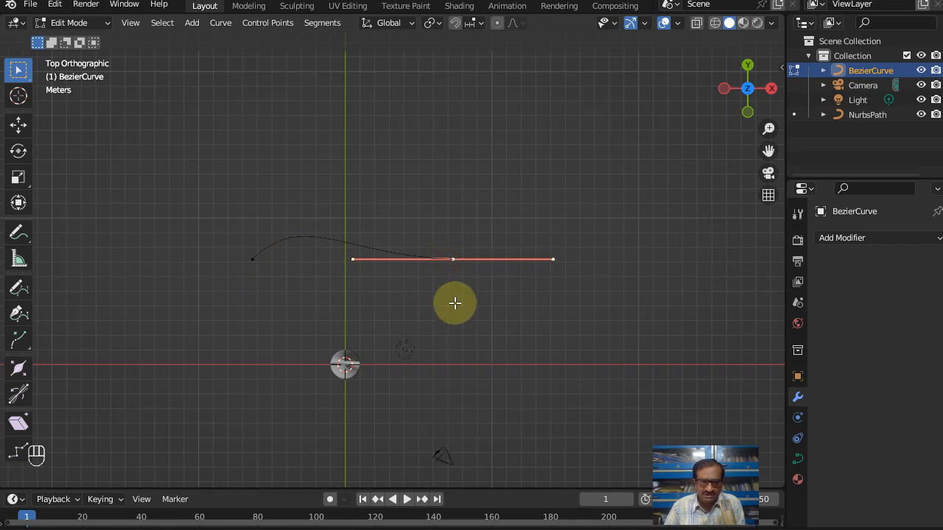
key(e)
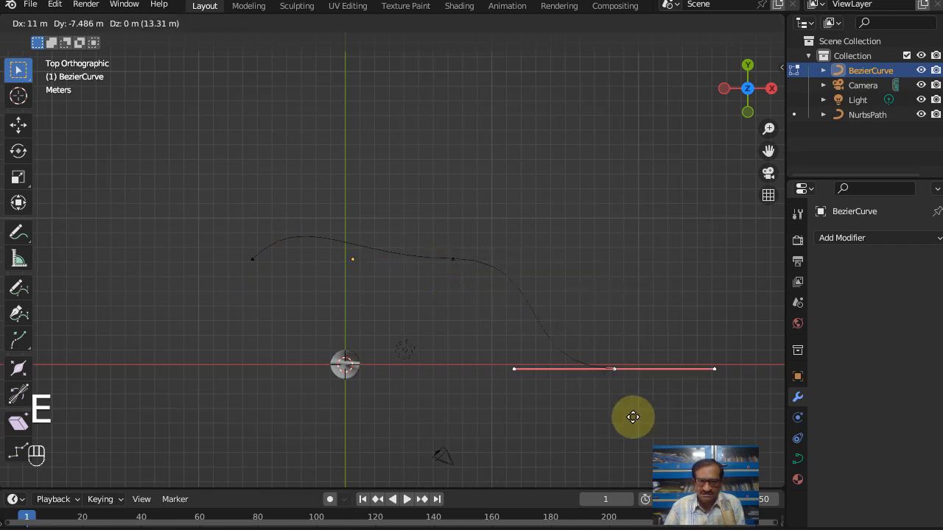
click(669, 426)
scroll(582, 303, down, 3)
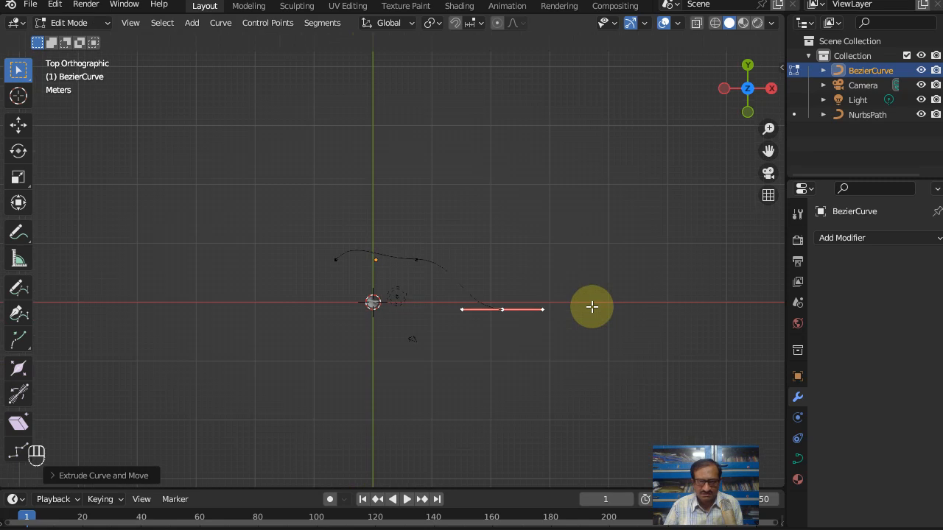
shift+middle_drag(471, 309, 358, 309)
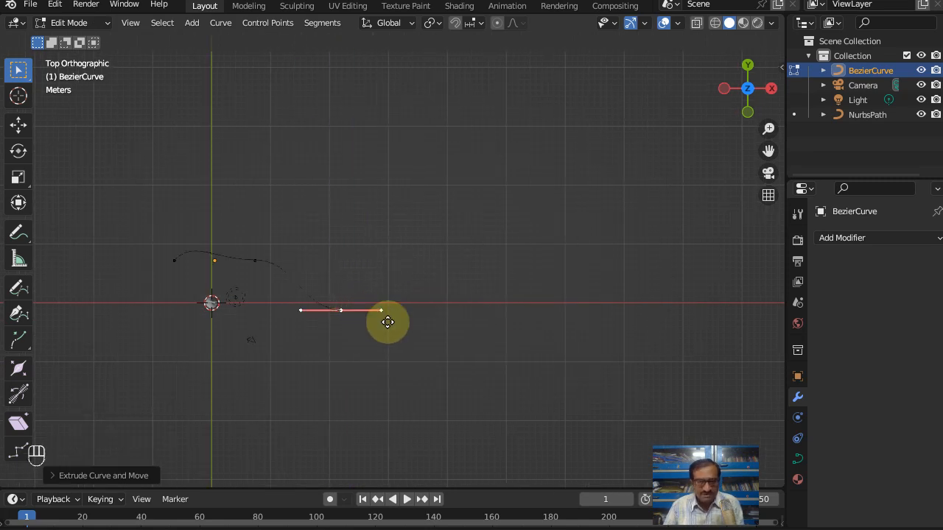
key(e)
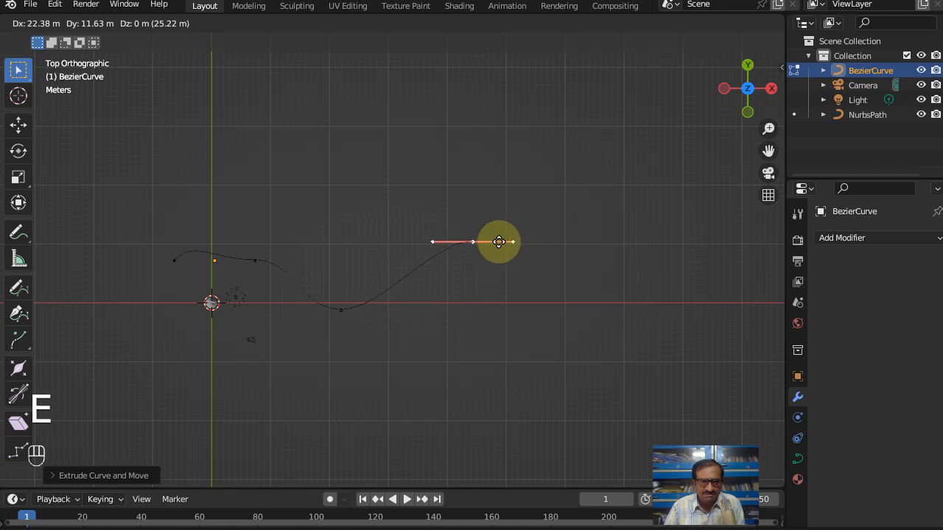
click(505, 238)
Step: Extend the Bezier curve along +X with three more extruded points placed alternately below, above and below the X axis
key(e)
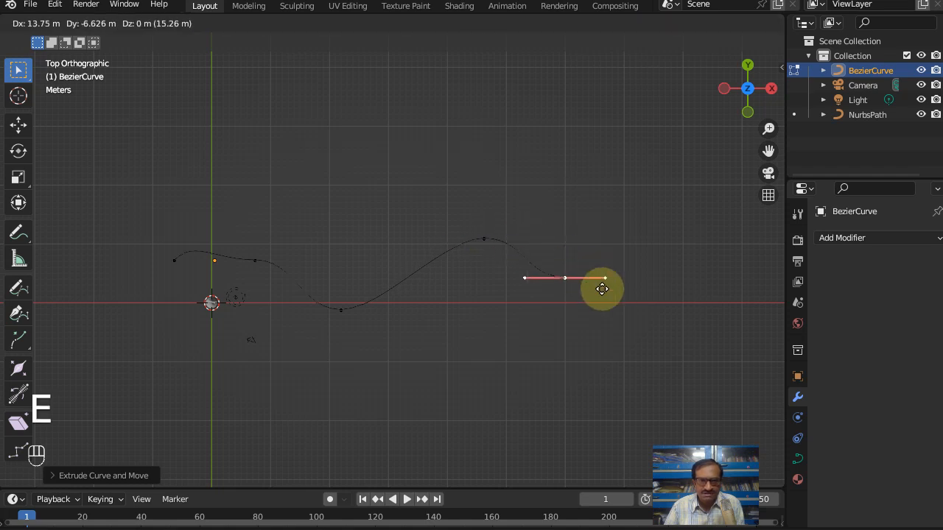
click(625, 317)
scroll(625, 316, down, 3)
shift+middle_drag(541, 319, 406, 322)
key(e)
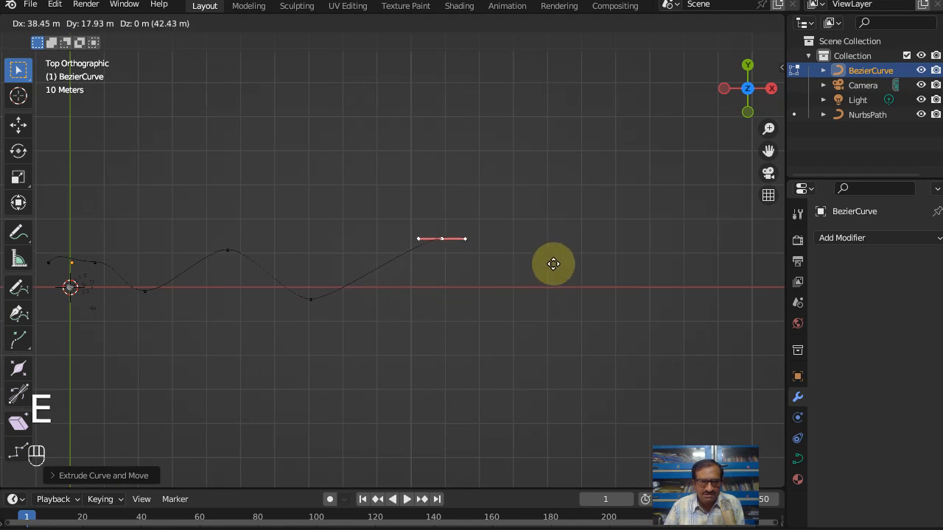
click(559, 269)
key(e)
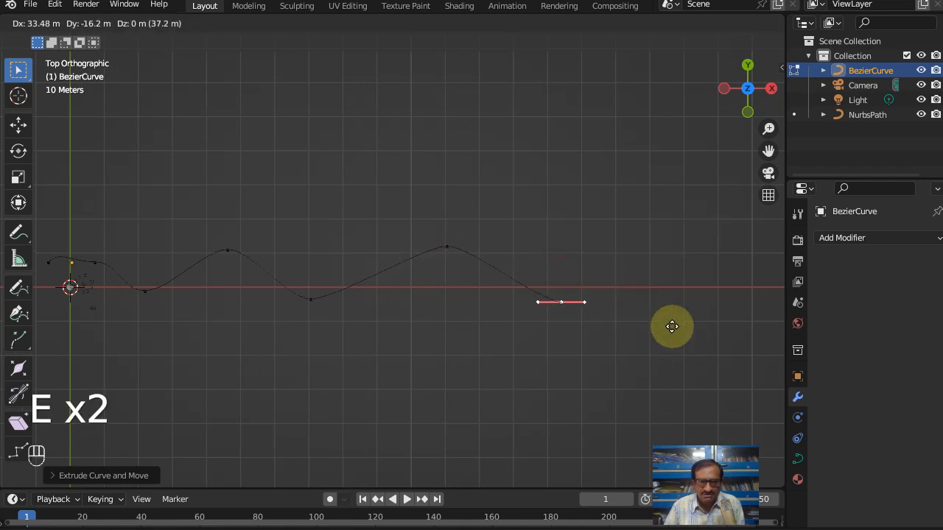
click(671, 326)
Step: Move the curve's starting point far out along -X to the X axis, raise its second point into a crest, and leave Edit Mode
shift+middle_drag(326, 280, 508, 234)
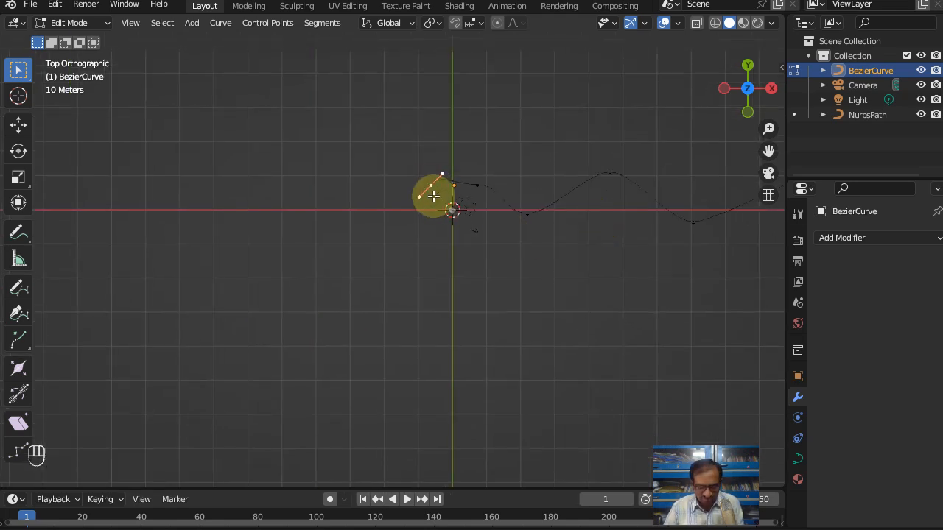
key(g)
click(315, 227)
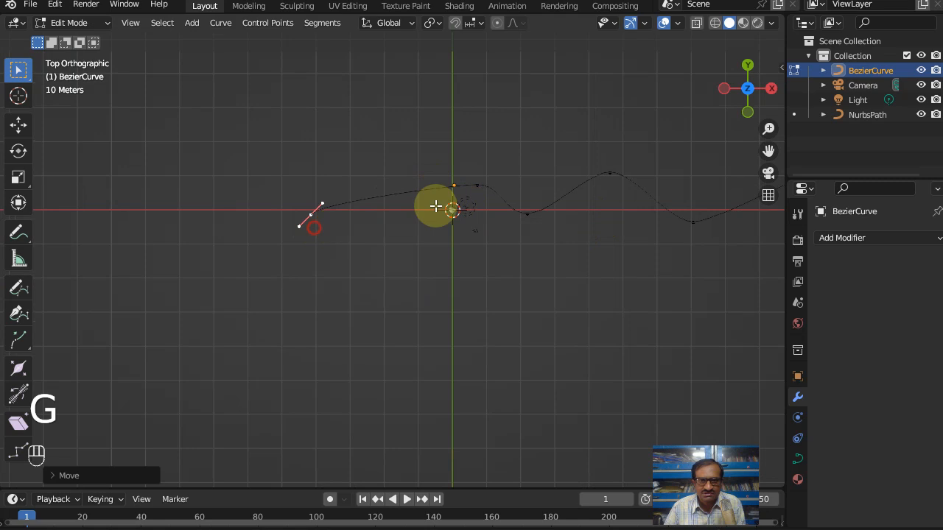
click(489, 182)
key(g)
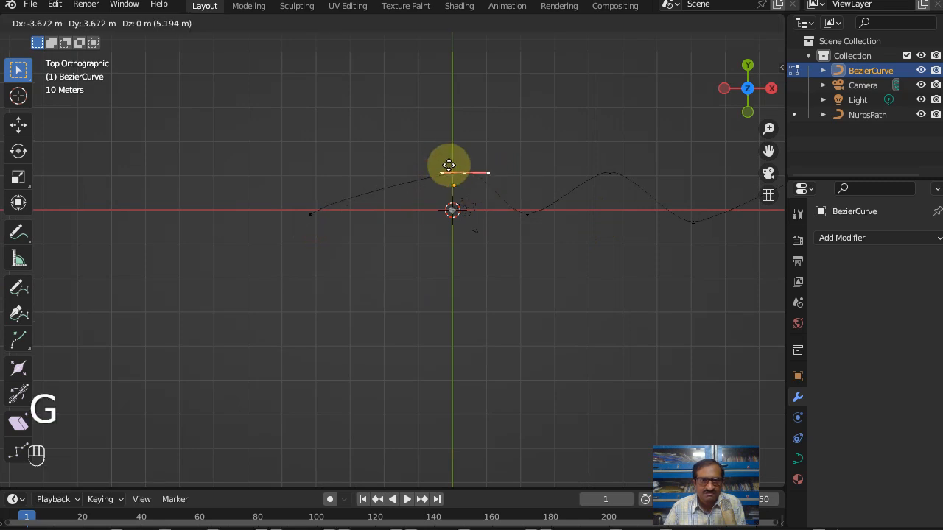
click(423, 153)
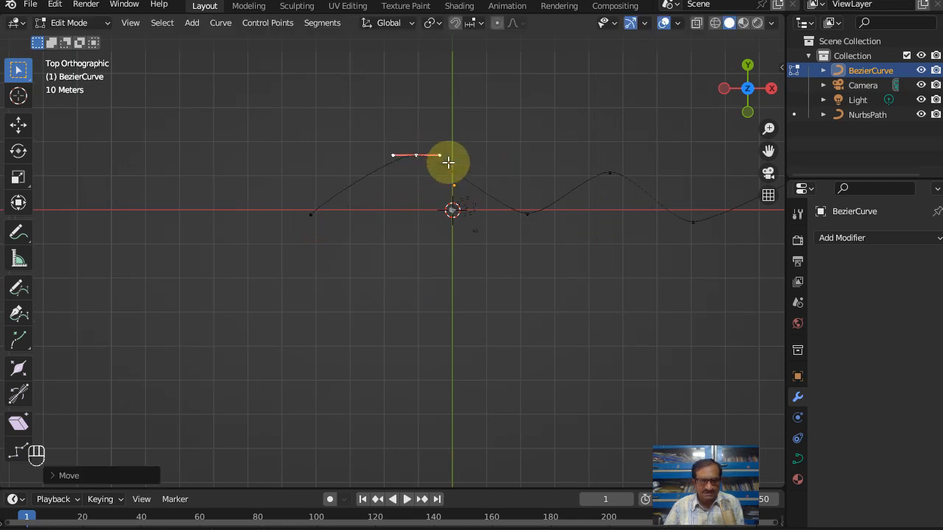
key(Tab)
scroll(502, 246, down, 2)
middle_drag(501, 246, 546, 177)
scroll(421, 250, up, 4)
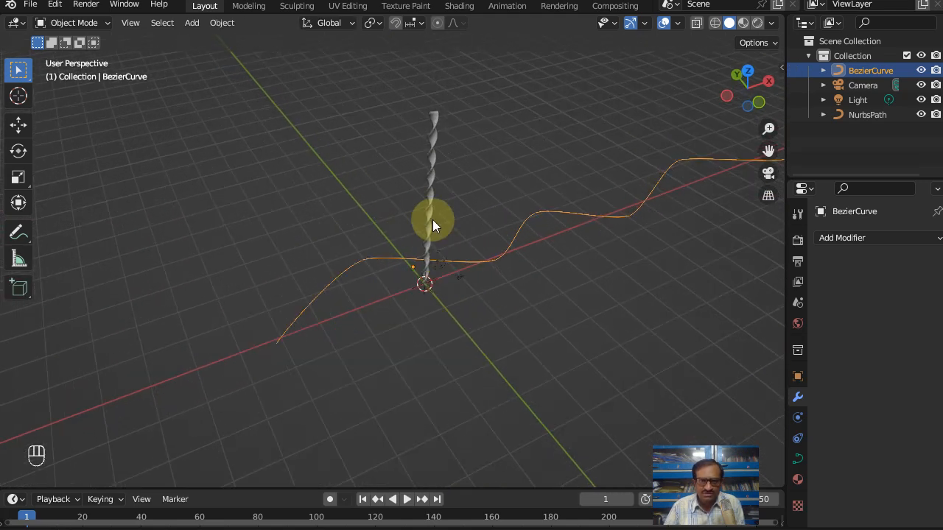
click(432, 193)
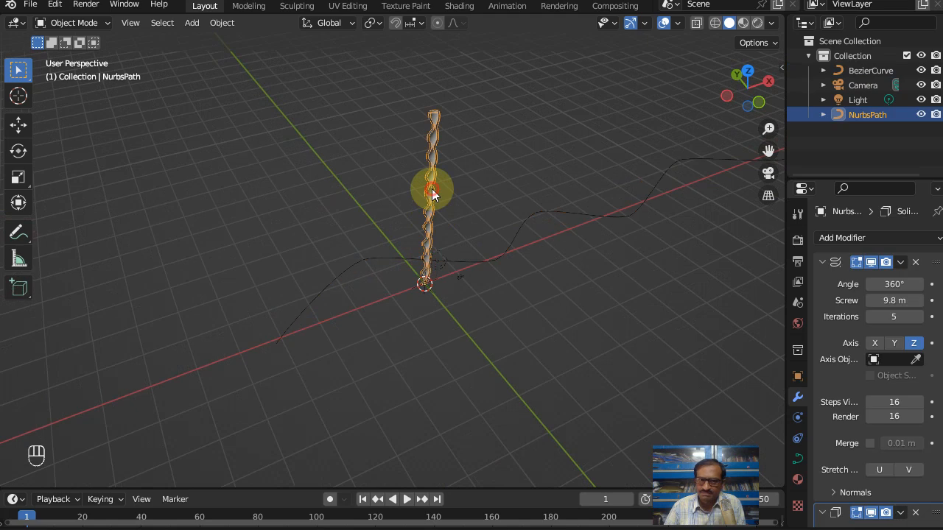
click(542, 180)
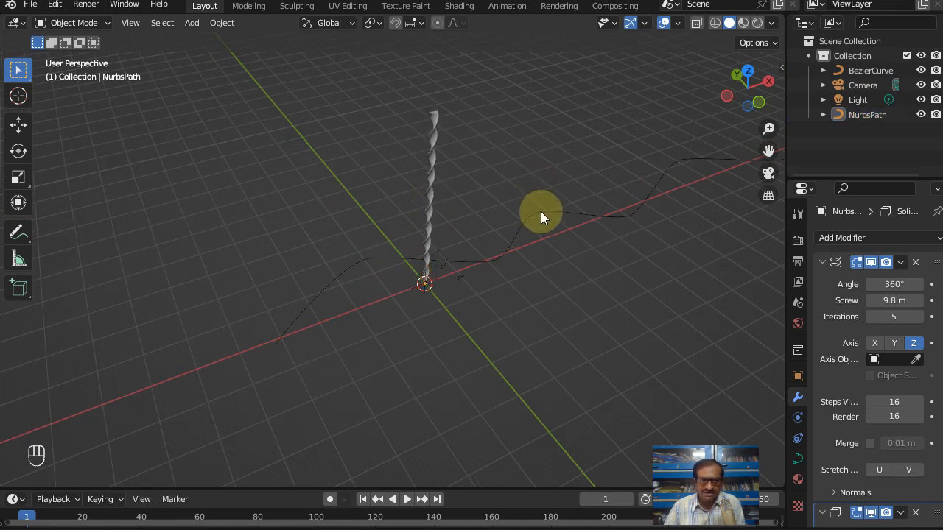
scroll(532, 210, down, 3)
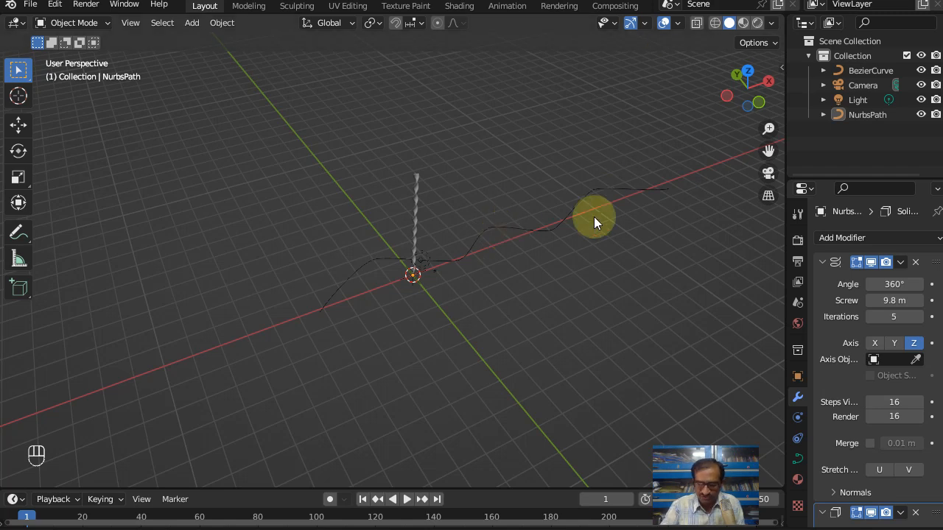
Step: Rotate the wavy Bezier curve 90° about the X axis in top view
key(KP_7)
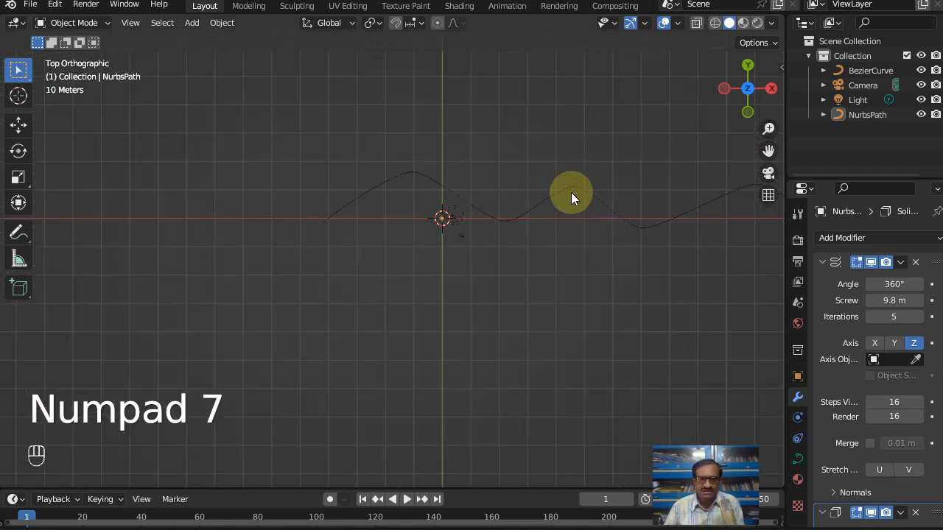
click(571, 192)
text(rx90)
click(571, 193)
scroll(496, 263, down, 3)
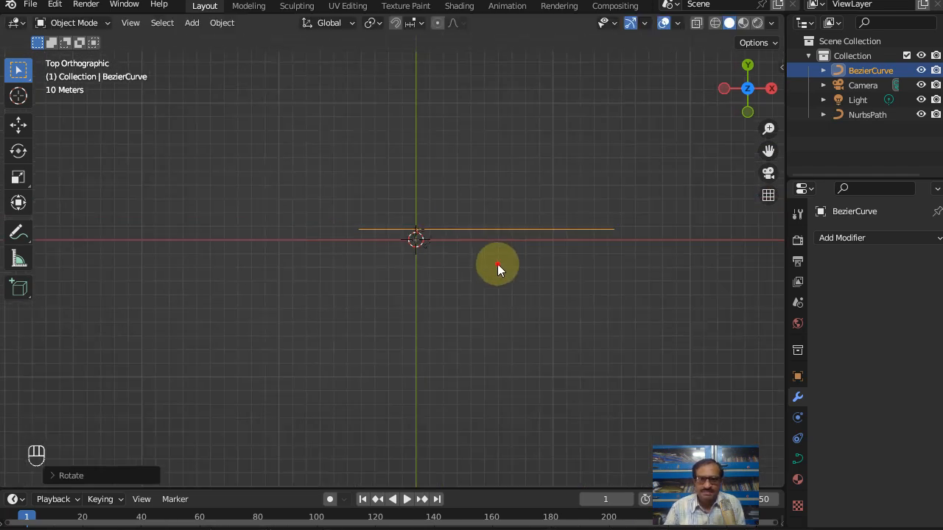
click(496, 264)
middle_drag(506, 239, 505, 172)
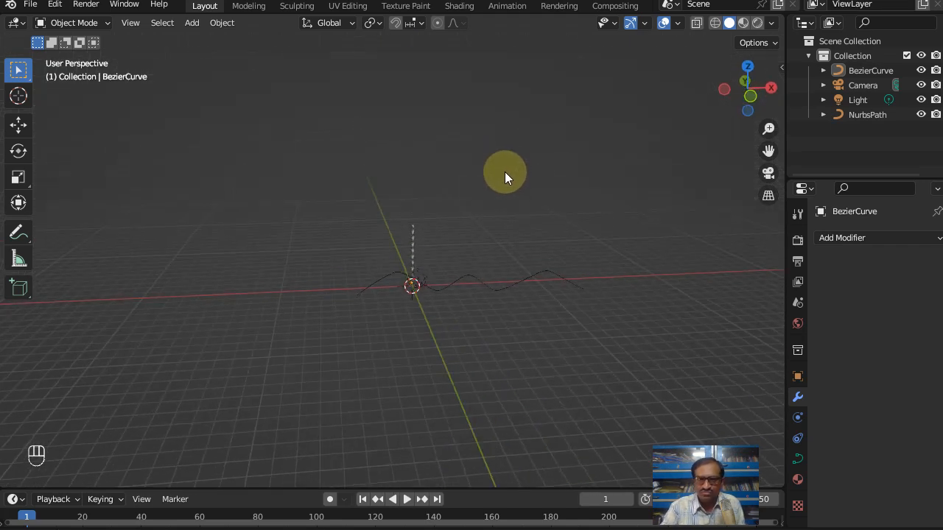
Step: Rotate the Bezier curve by another 90° about the X axis so it lies flat again
key(KP_3)
key(KP_9)
key(KP_7)
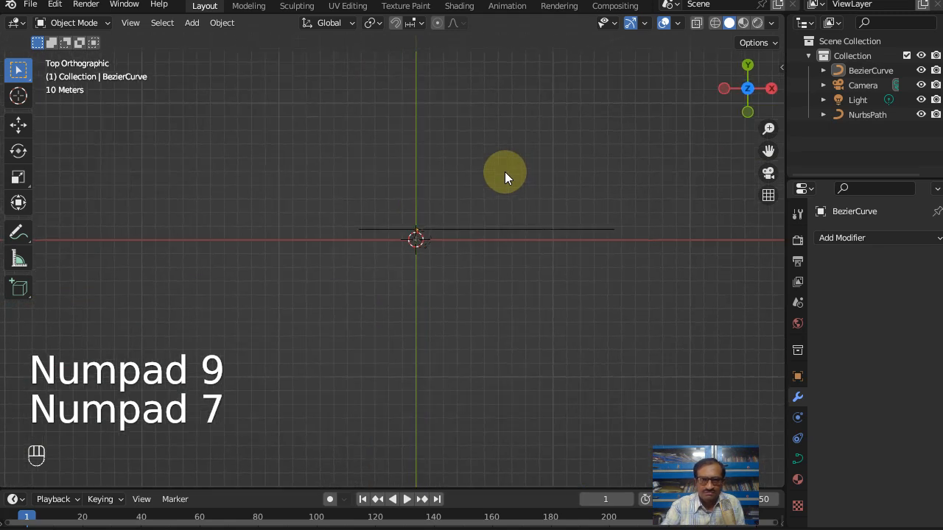
click(474, 229)
text(rx90)
click(475, 232)
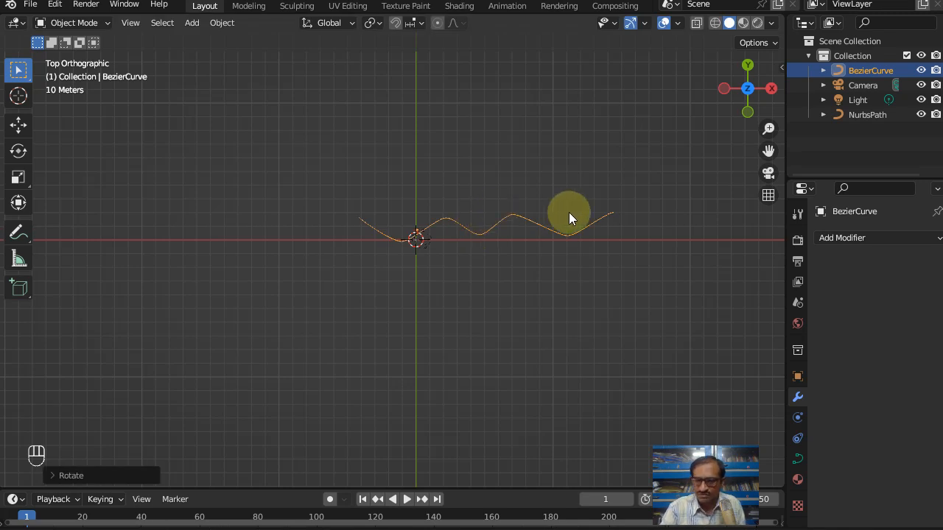
Step: Check the curve from the side and rotate it about the X axis once more so its waves stand upright
key(KP_3)
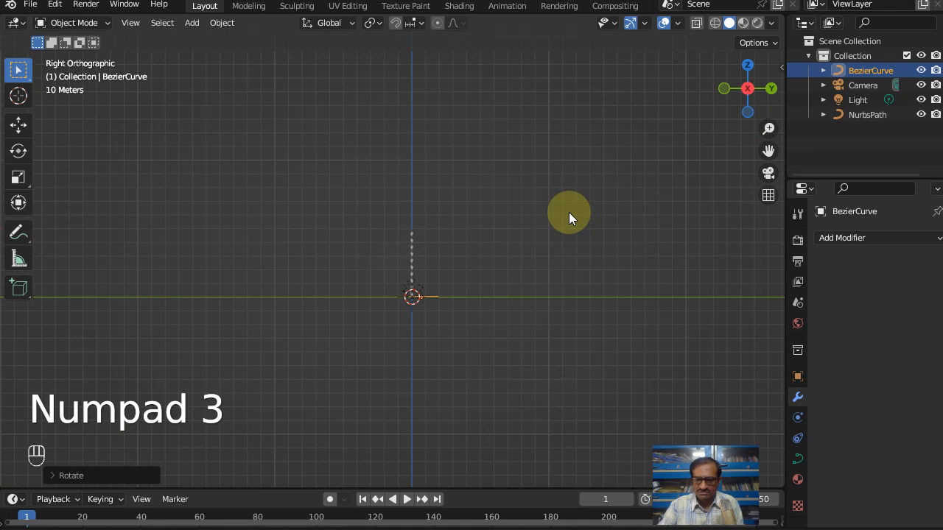
key(KP_7)
key(r)
key(x)
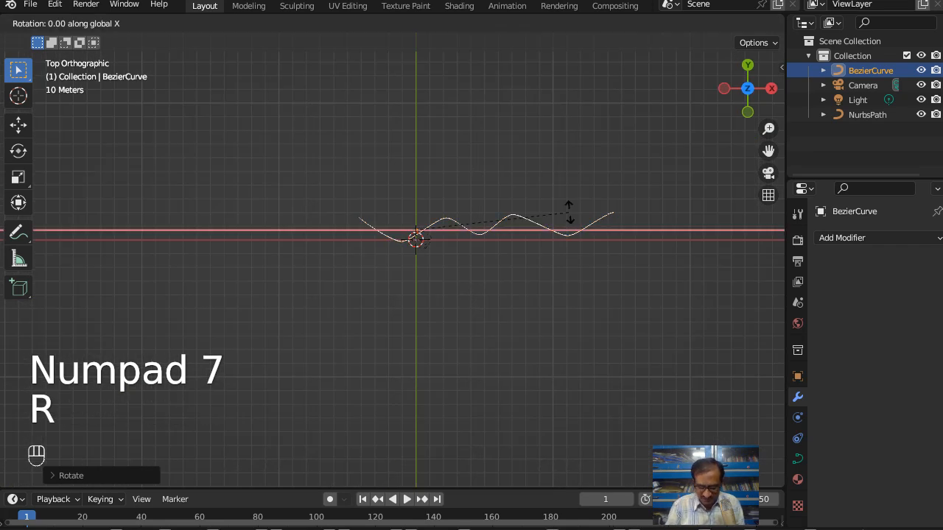
right_click(569, 212)
middle_drag(195, 213, 197, 102)
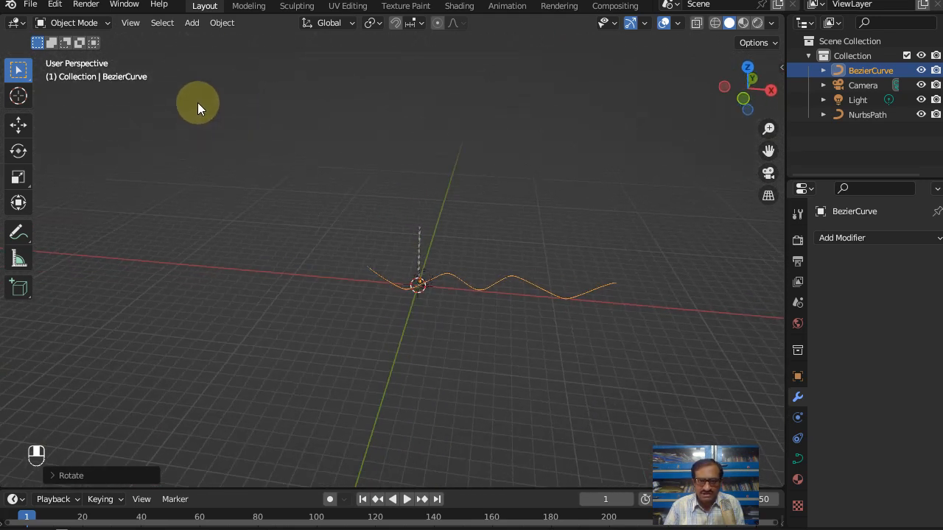
Step: Rotate the Bezier curve 90° about the Y axis so it runs vertically
click(461, 279)
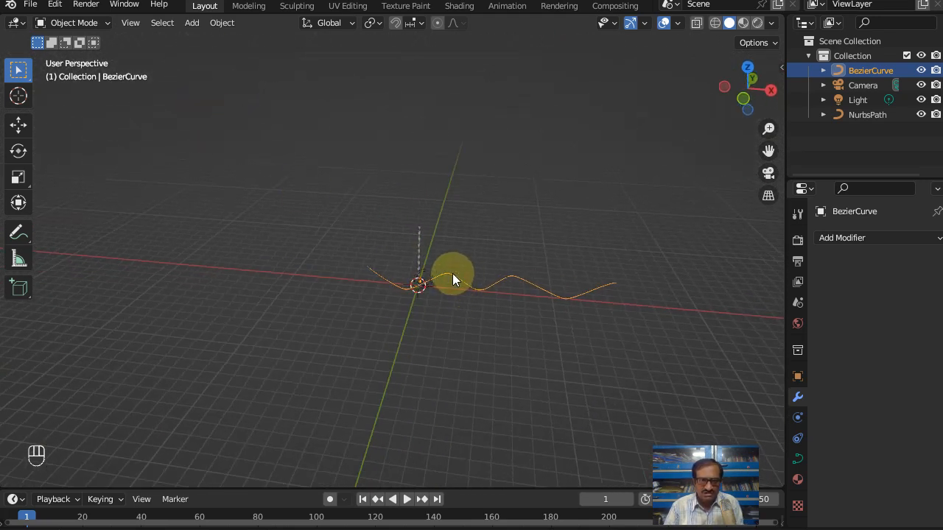
key(r)
key(y)
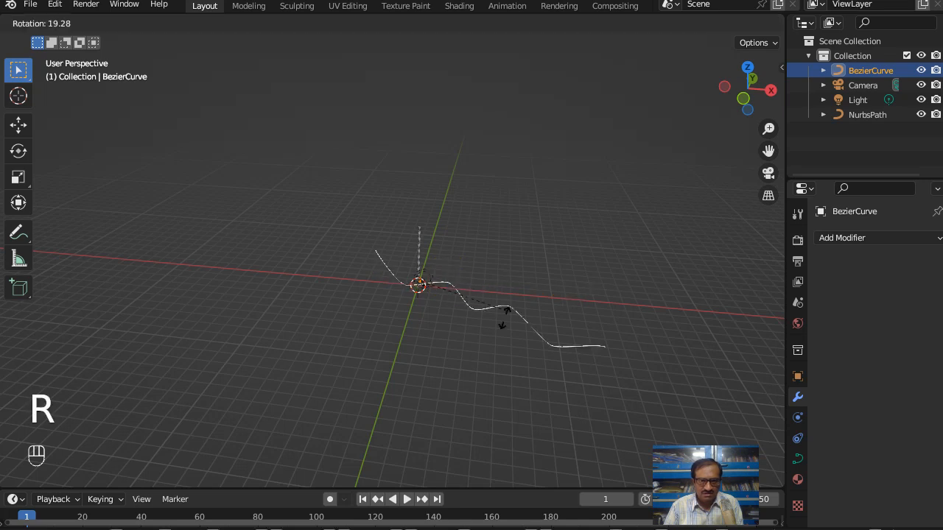
text(90)
click(463, 369)
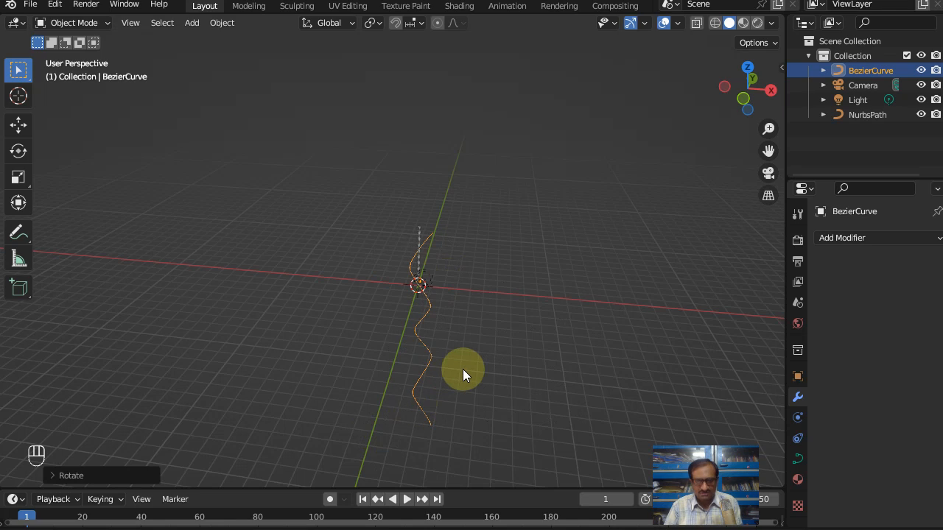
Step: Move the vertical curve in front view about 60 m along X and up along Z until its lower end sits near the X axis
key(KP_1)
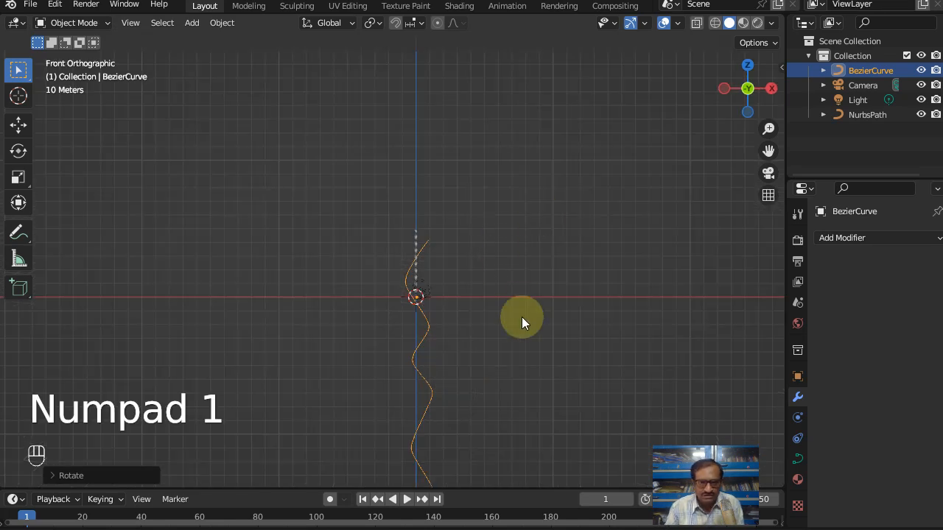
key(g)
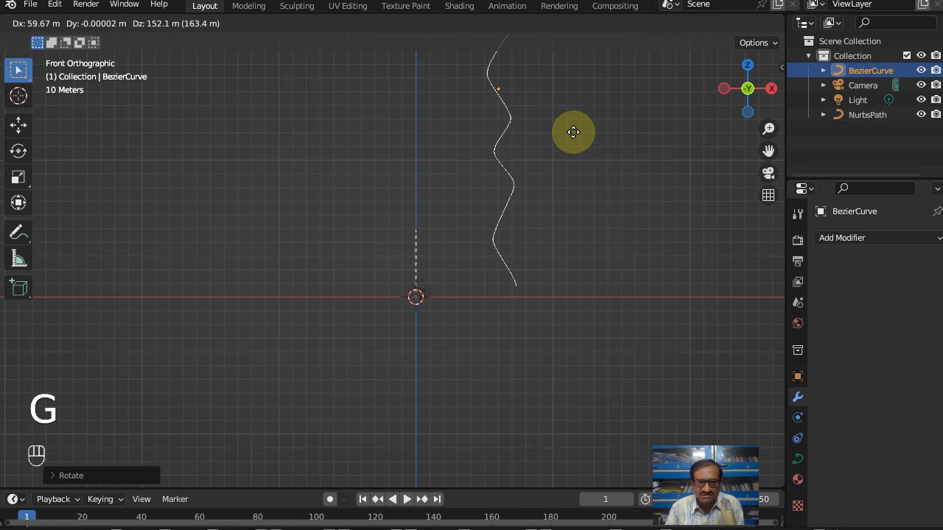
click(575, 151)
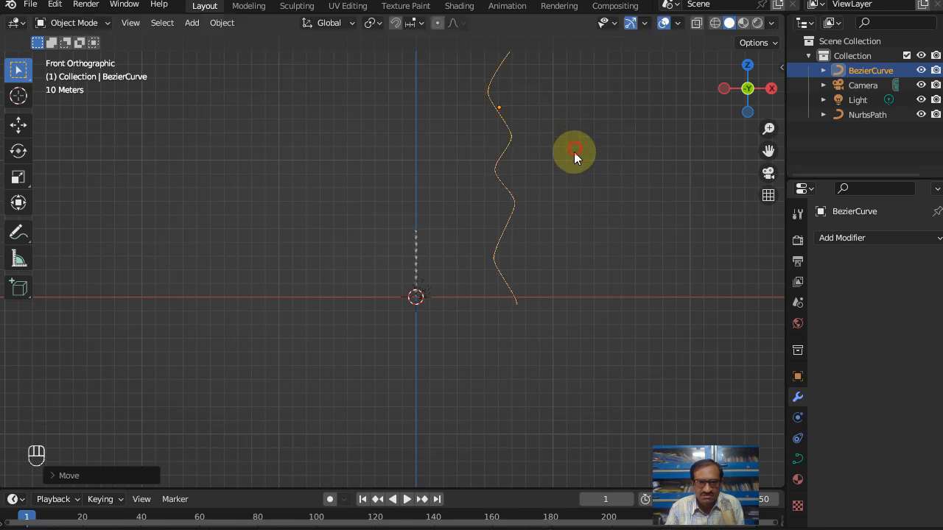
Step: Set the Screw modifier's iterations on the twisted strip to 20 to make it roughly as long as the wavy curve
click(417, 238)
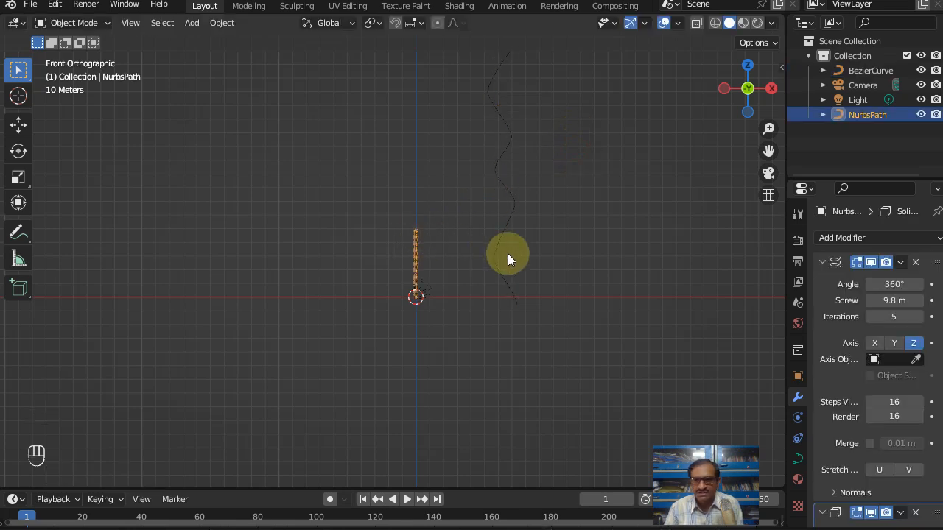
click(900, 316)
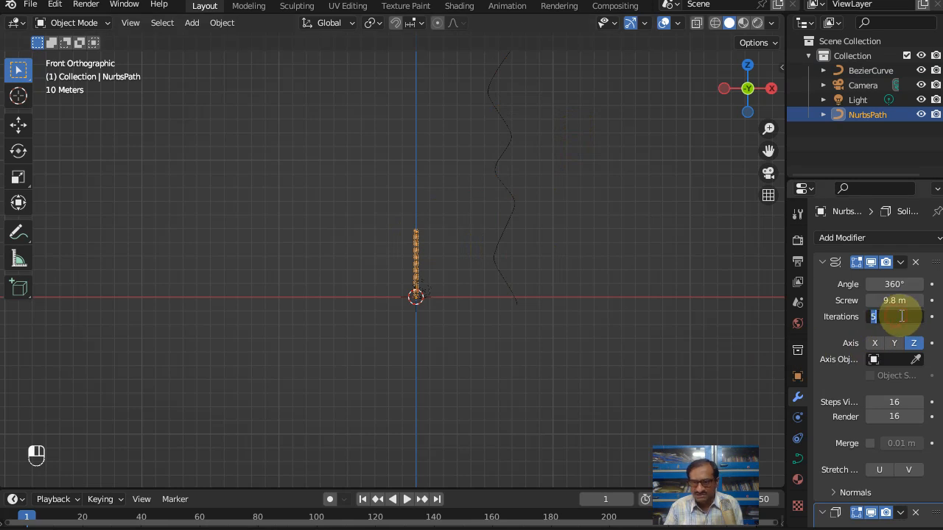
key(Return)
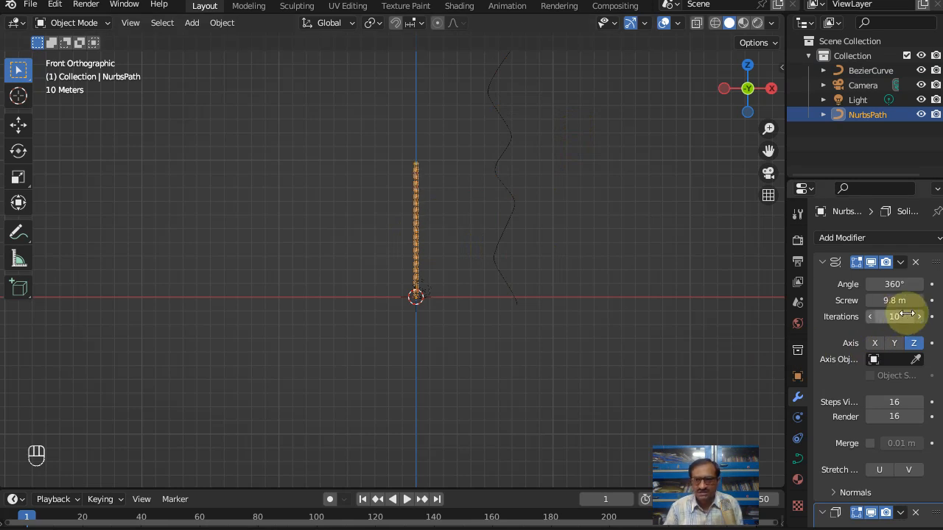
click(907, 315)
text(20)
key(Return)
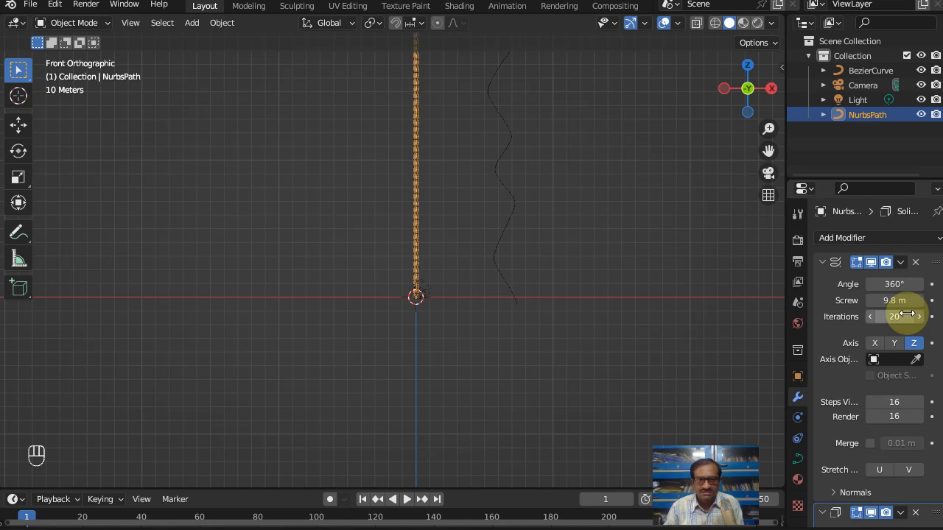
click(606, 280)
shift+middle_drag(541, 251, 492, 316)
scroll(492, 317, up, 1)
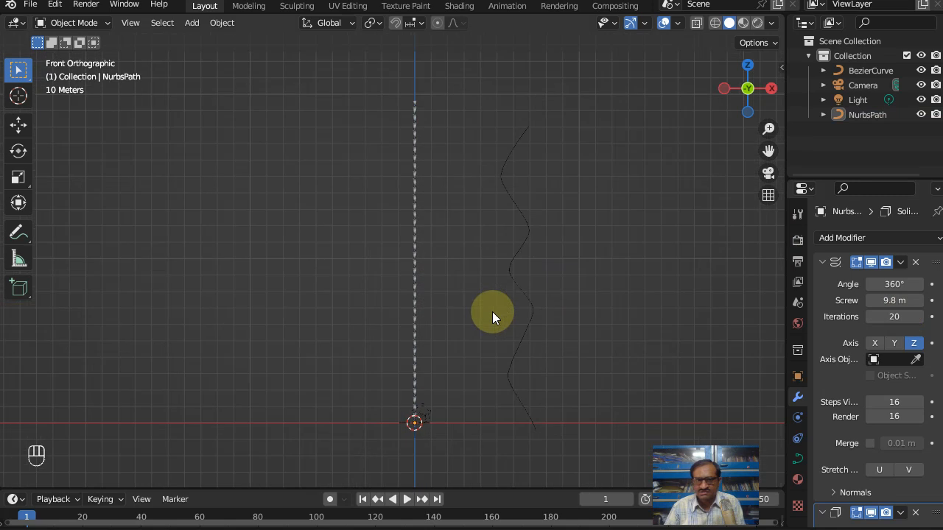
Step: Add a Curve modifier to the twisted strip and pick the wavy Bezier curve as its curve object
click(414, 184)
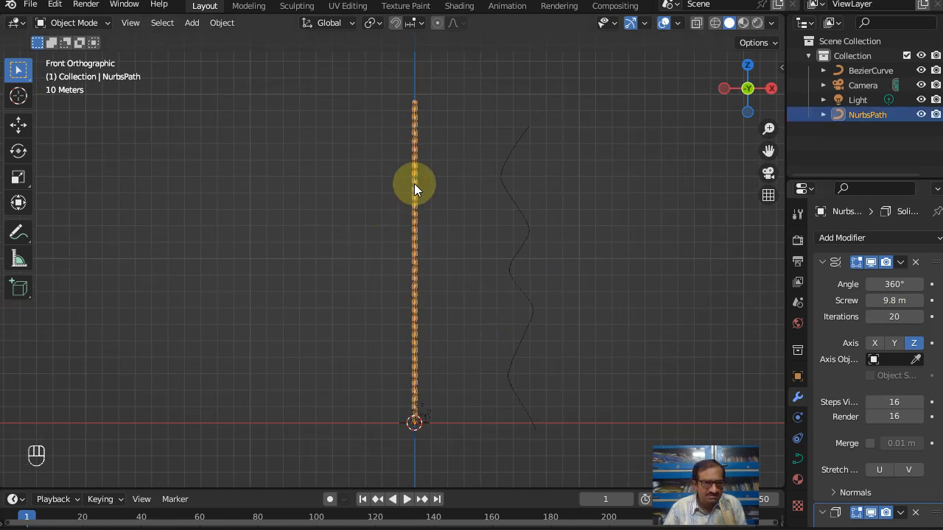
click(883, 238)
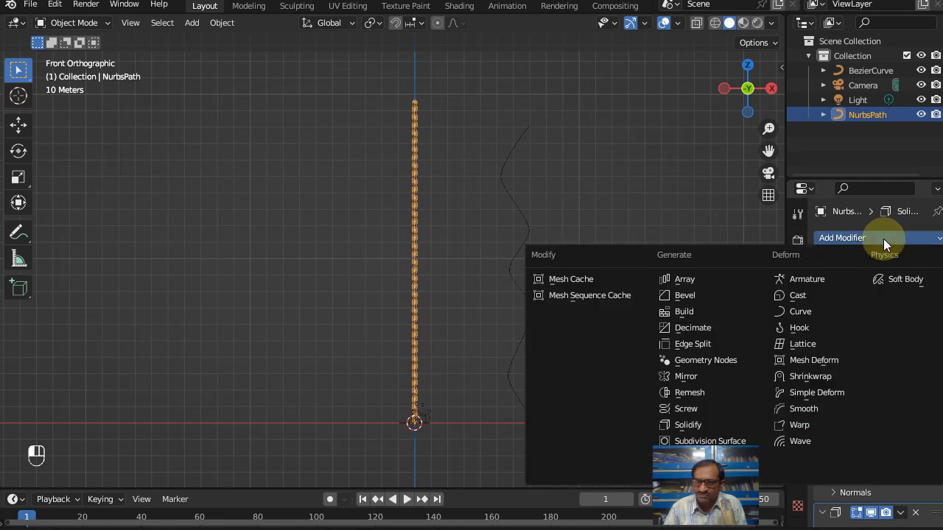
click(793, 312)
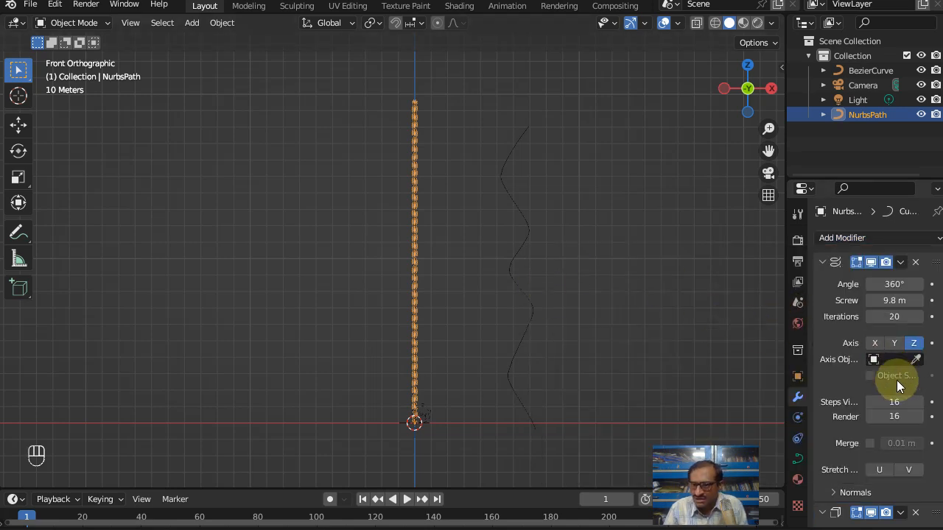
scroll(889, 389, down, 10)
click(915, 478)
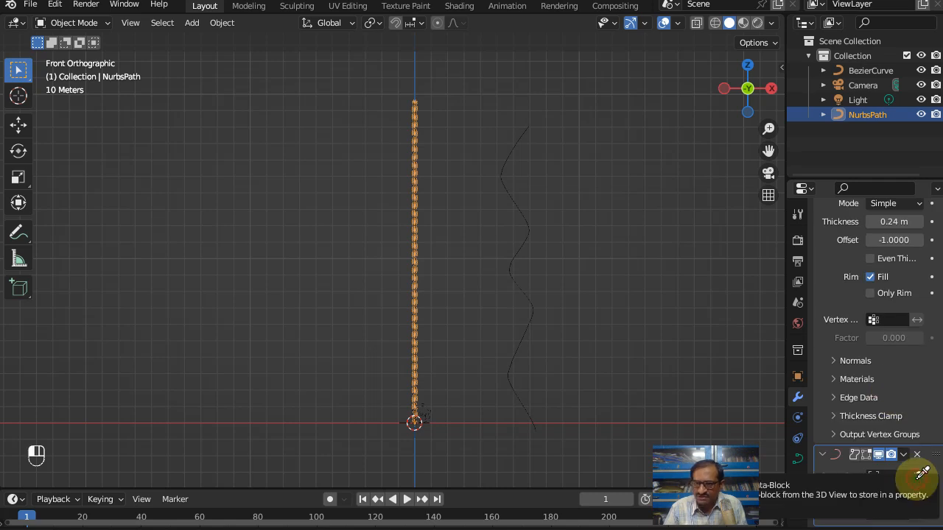
click(507, 193)
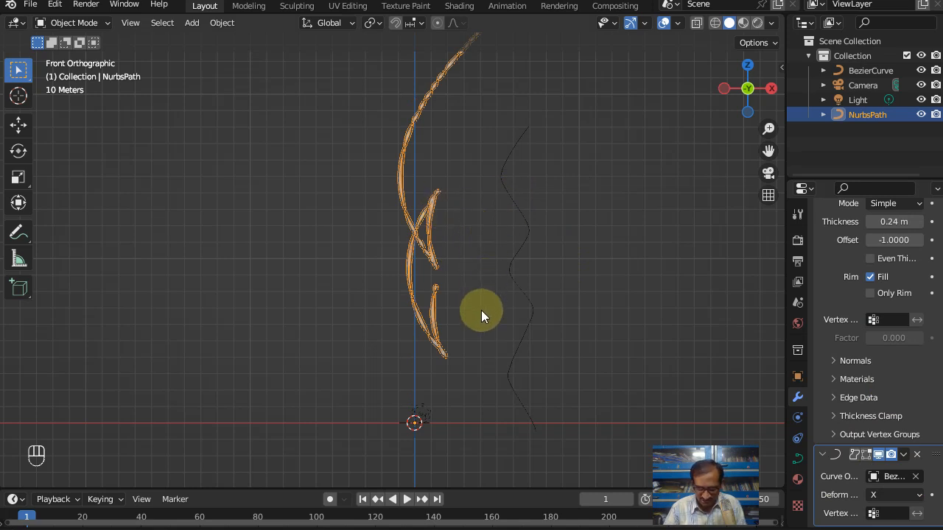
Step: Move the deformed strip about 61 m along X and 71 m down along Z until it lies on the wavy curve, and deselect it
key(g)
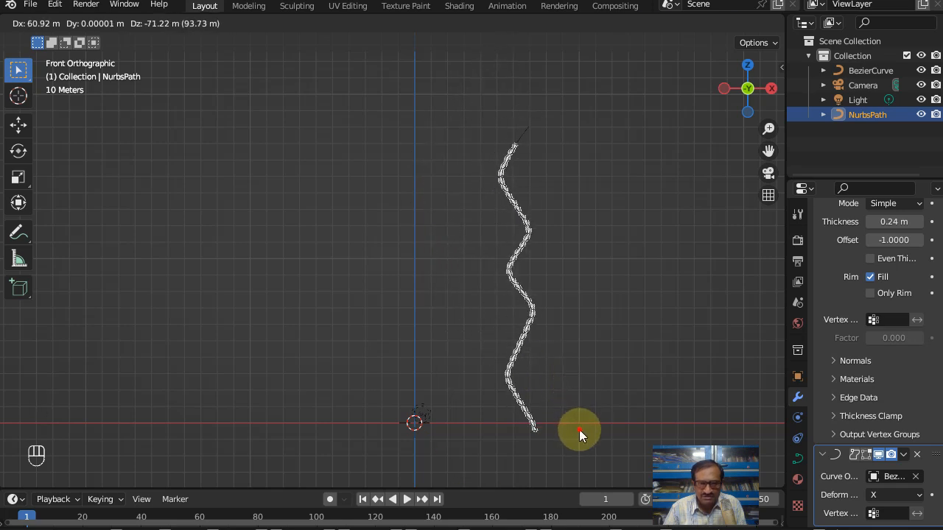
click(576, 427)
scroll(540, 363, up, 4)
scroll(540, 363, up, 2)
shift+middle_drag(651, 357, 390, 295)
scroll(443, 323, up, 5)
scroll(520, 303, up, 3)
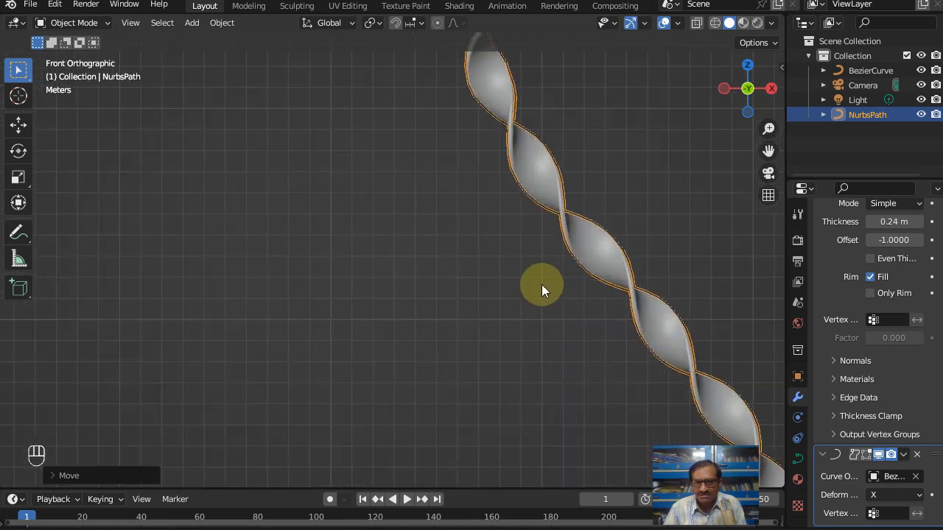
scroll(545, 280, down, 8)
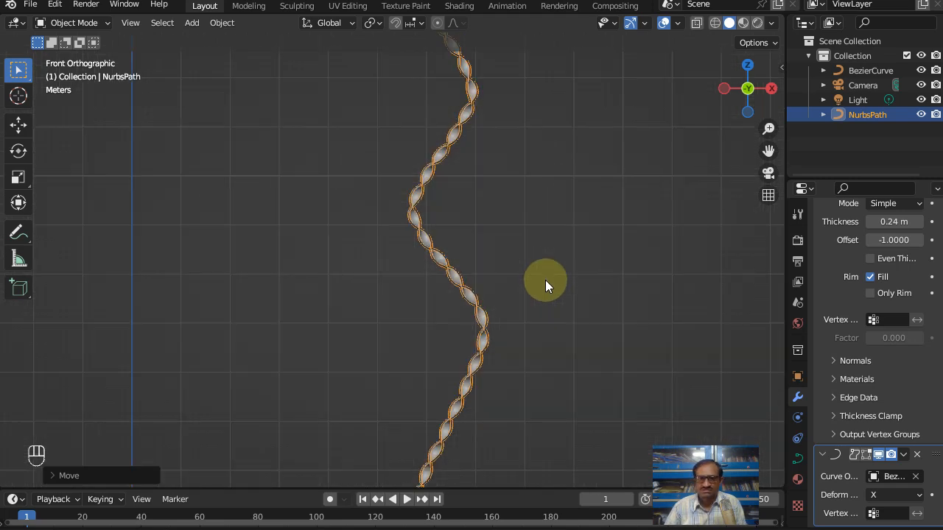
click(361, 255)
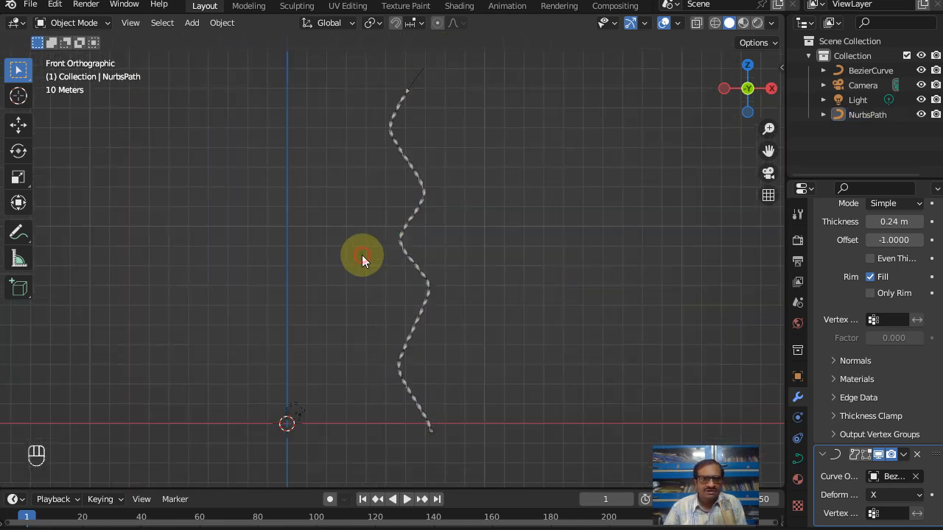
Step: Add a mesh cylinder at the world origin
click(189, 25)
click(625, 223)
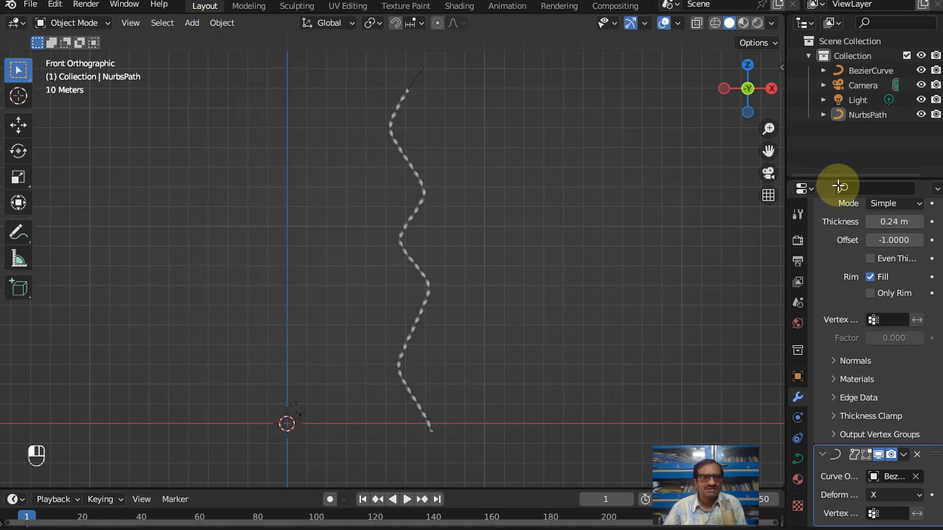
key(KP_7)
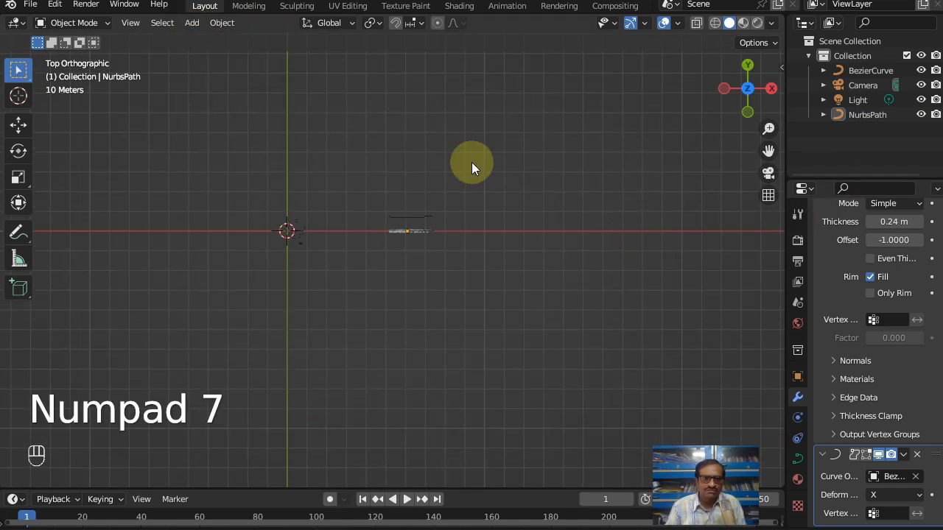
scroll(481, 260, up, 7)
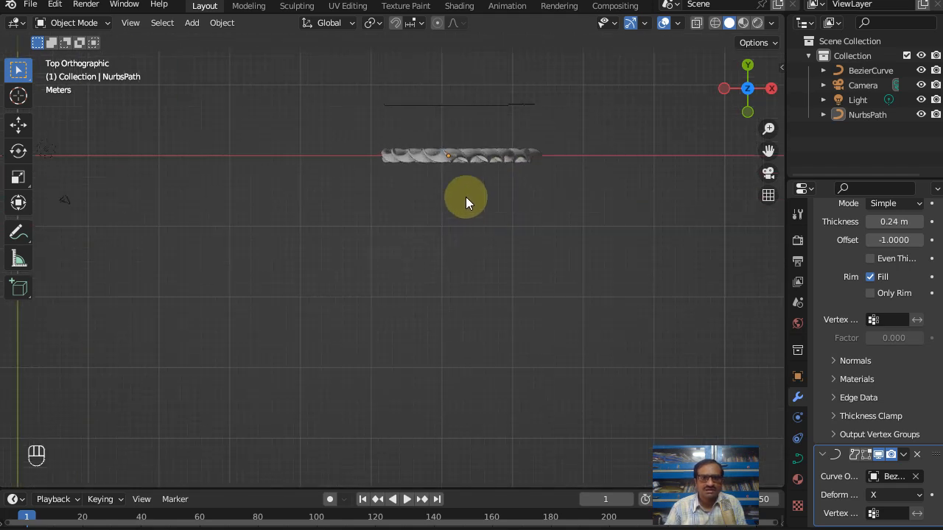
click(192, 22)
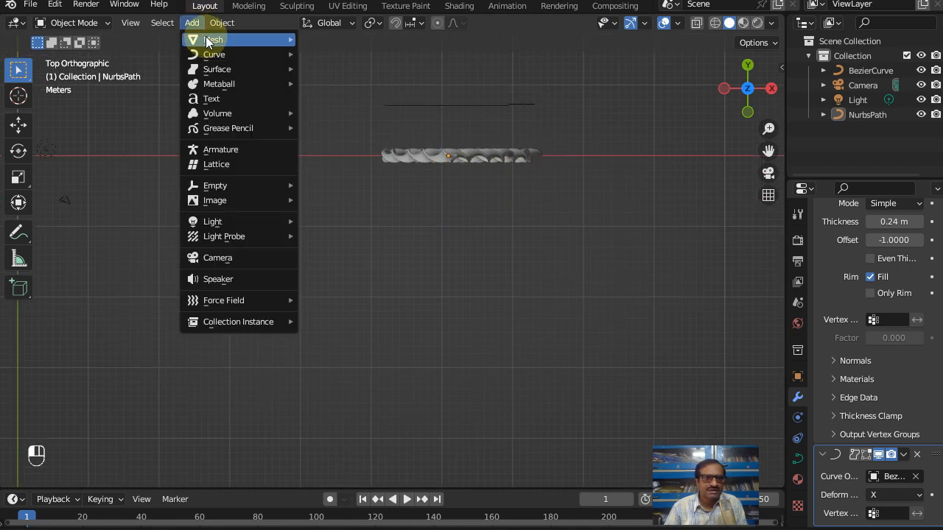
mouse_move(210, 42)
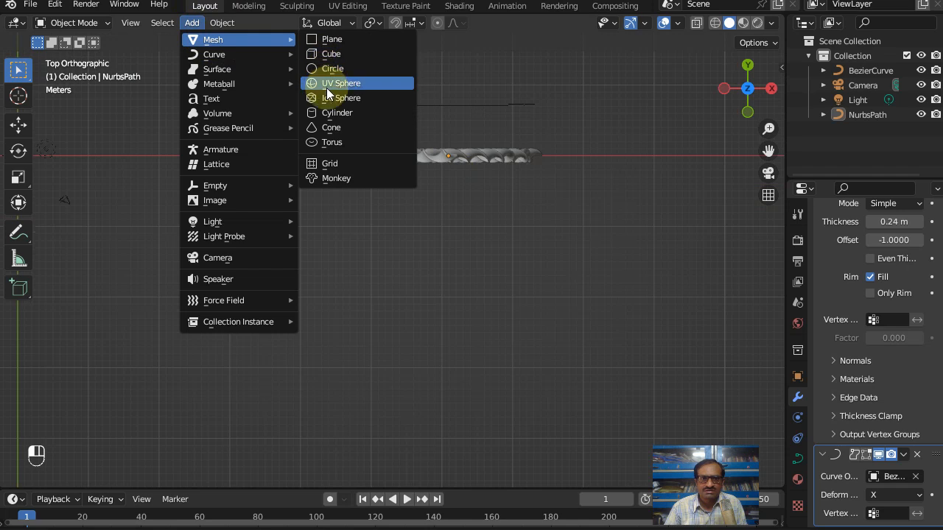
click(325, 113)
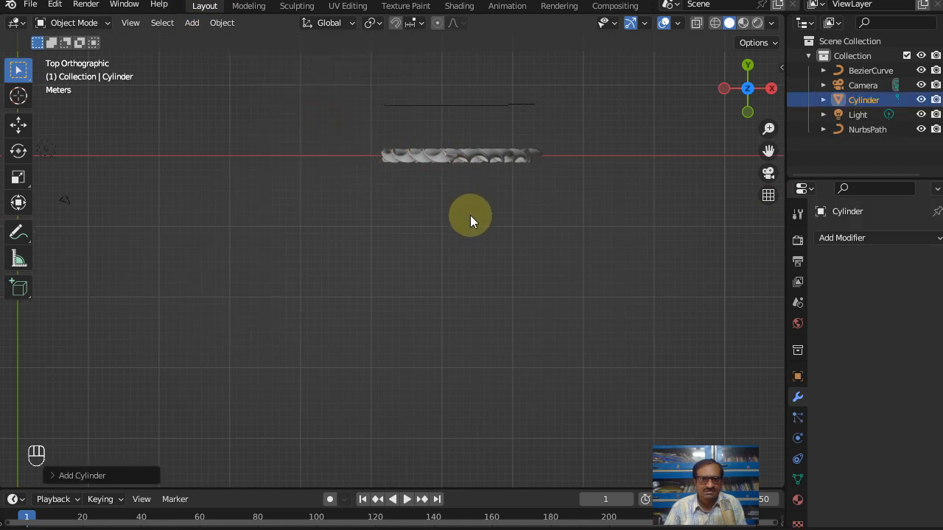
Step: Select all of the cylinder's geometry in Edit Mode and scale it up uniformly to a little over 10 m across in front view
scroll(470, 215, down, 4)
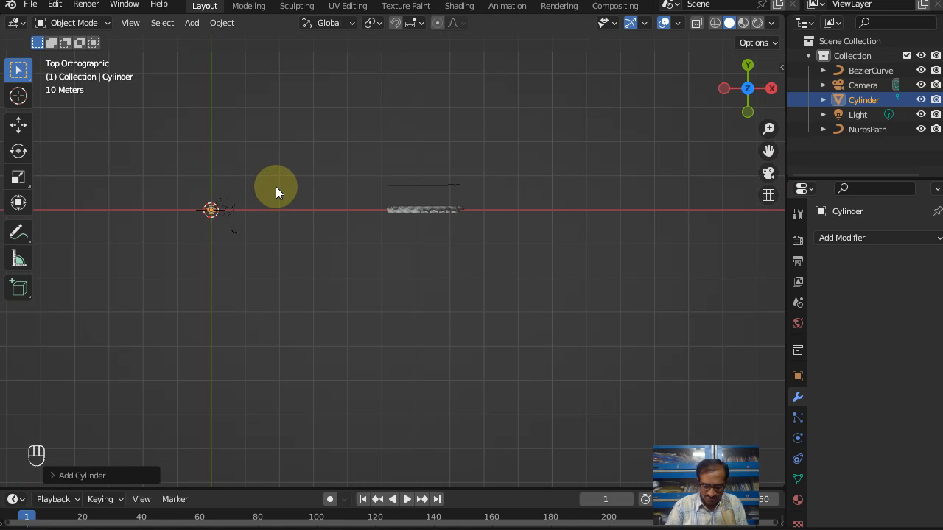
key(KP_7)
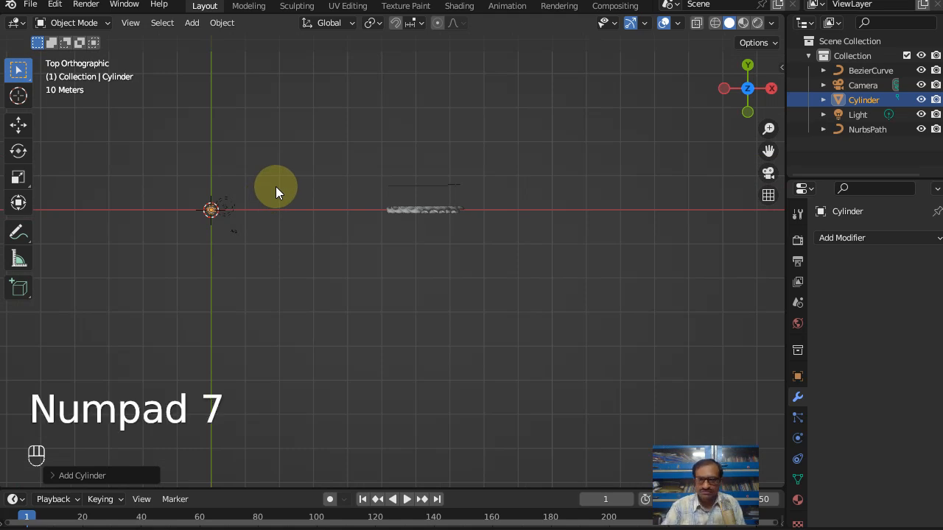
key(KP_1)
scroll(271, 205, down, 4)
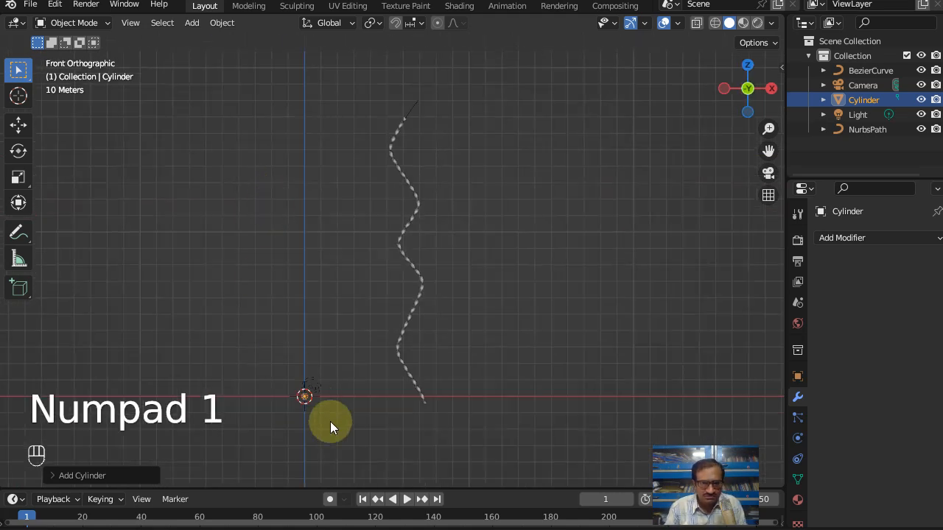
scroll(335, 426, up, 1)
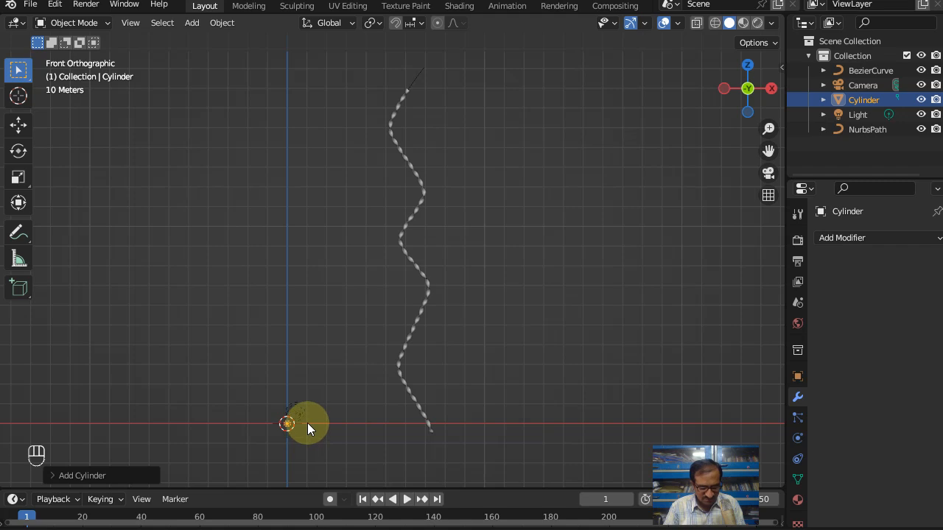
key(Tab)
key(a)
key(s)
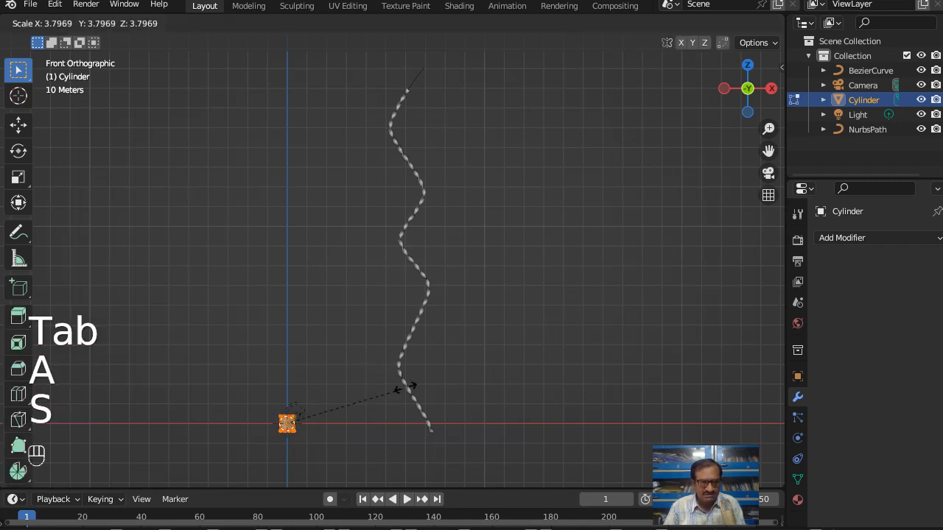
right_click(265, 387)
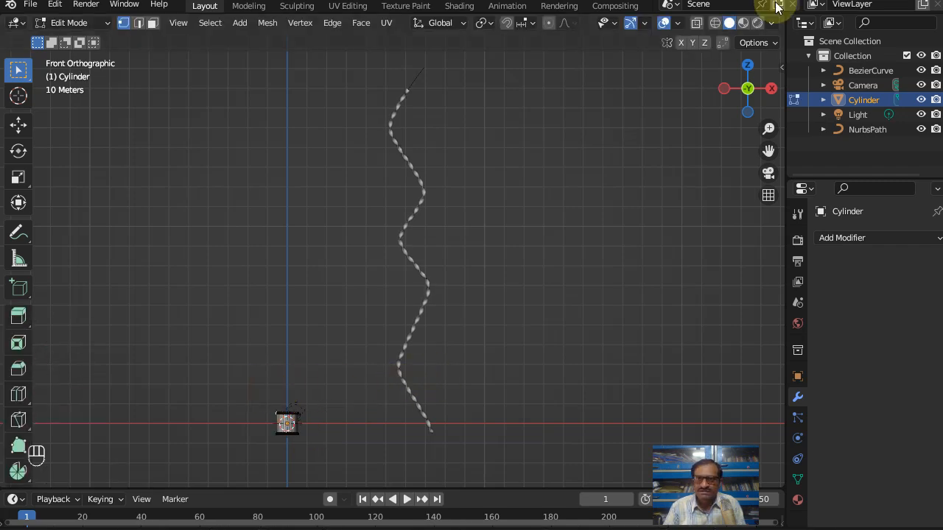
Step: Raise the cylinder's top vertices along Z past the upper end of the wavy strip to form a tall column
drag(246, 397, 324, 420)
key(g)
key(z)
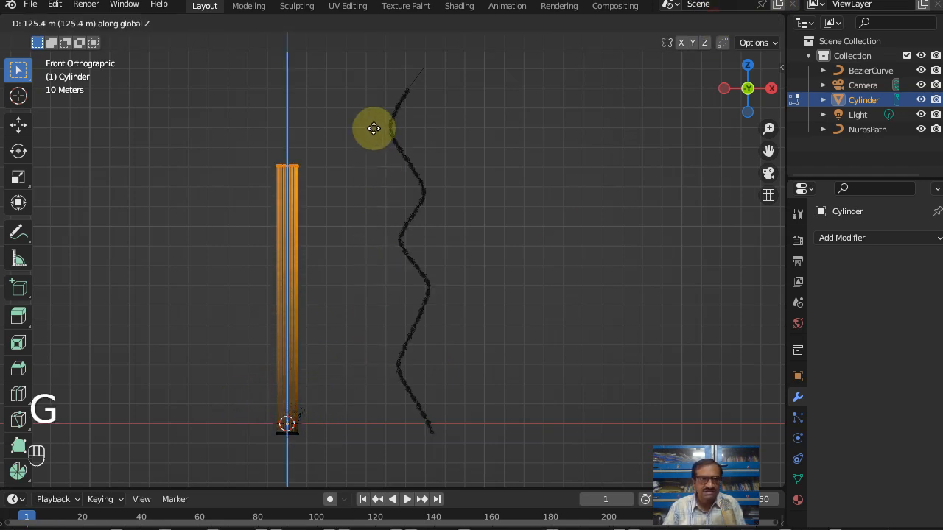
click(361, 51)
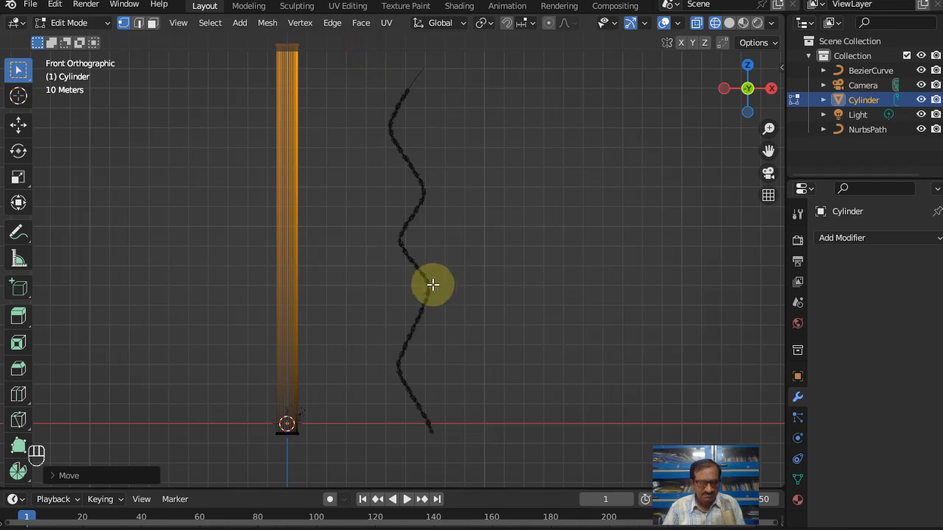
Step: Scale the whole column down to a little over a third and lower it along Z until its base sits on the X axis
key(a)
key(s)
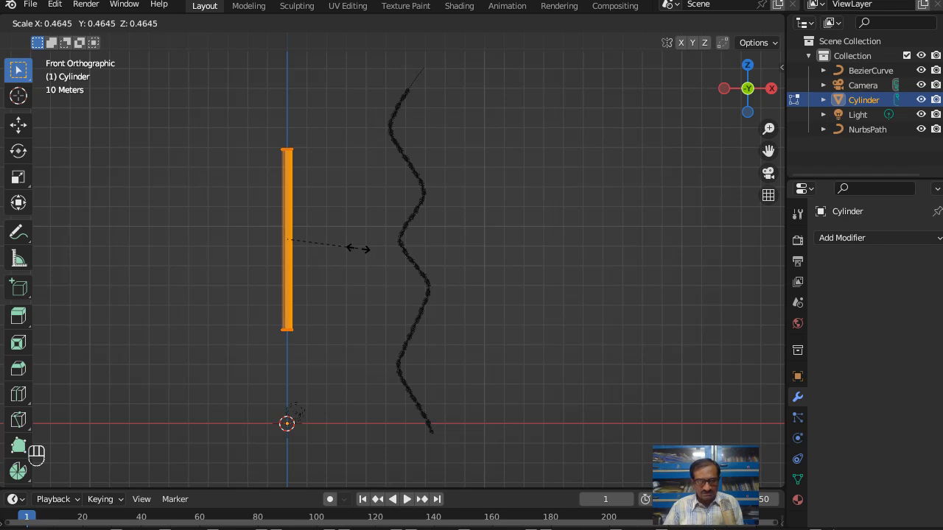
click(357, 245)
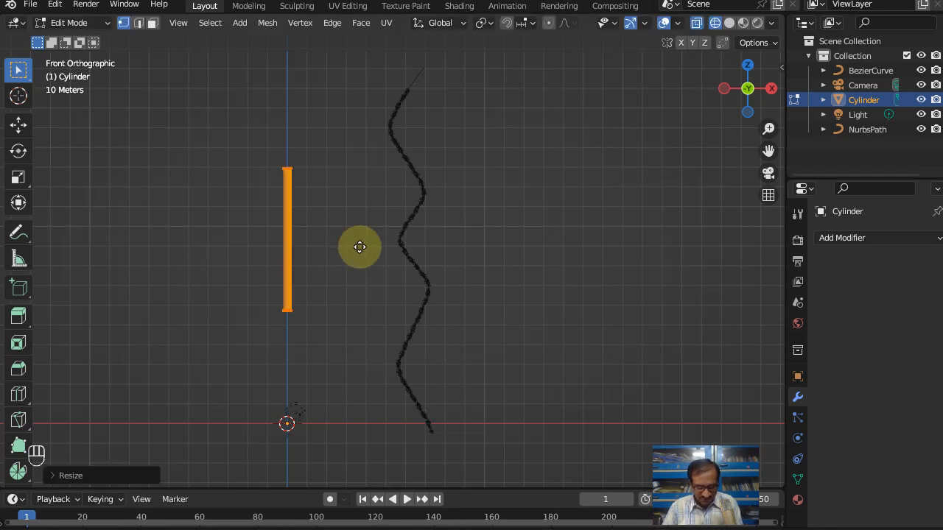
key(g)
key(z)
click(363, 358)
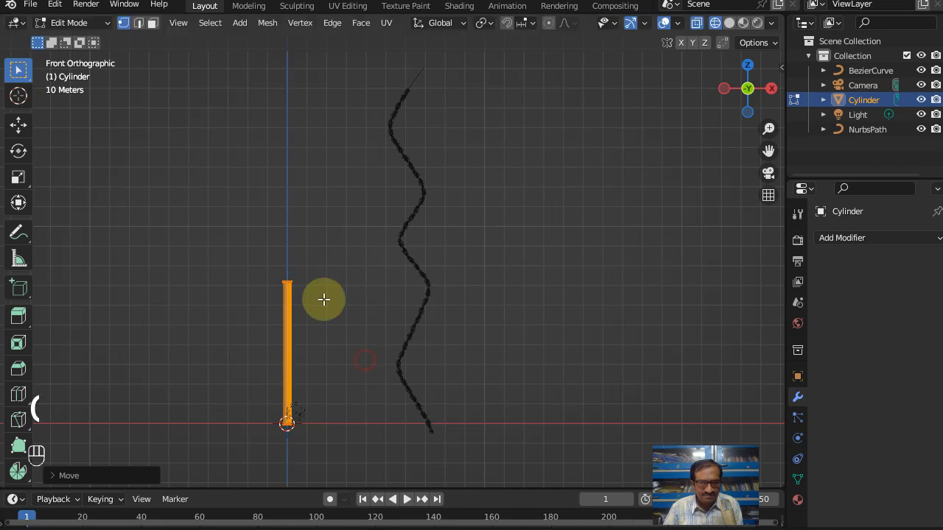
Step: Raise the thin column's top vertices about 110 m along Z to just above the wavy strip, and return to Object Mode with nothing selected
drag(228, 259, 339, 317)
key(g)
key(z)
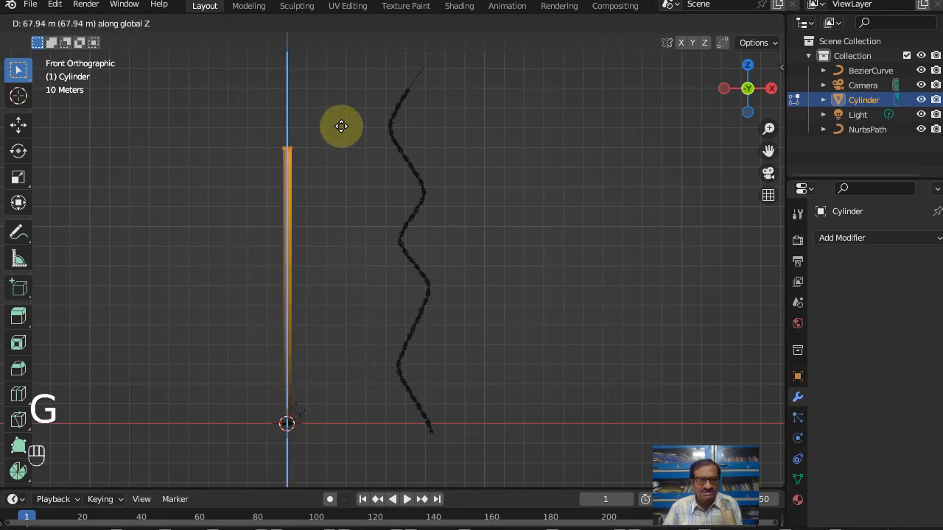
click(337, 98)
key(Tab)
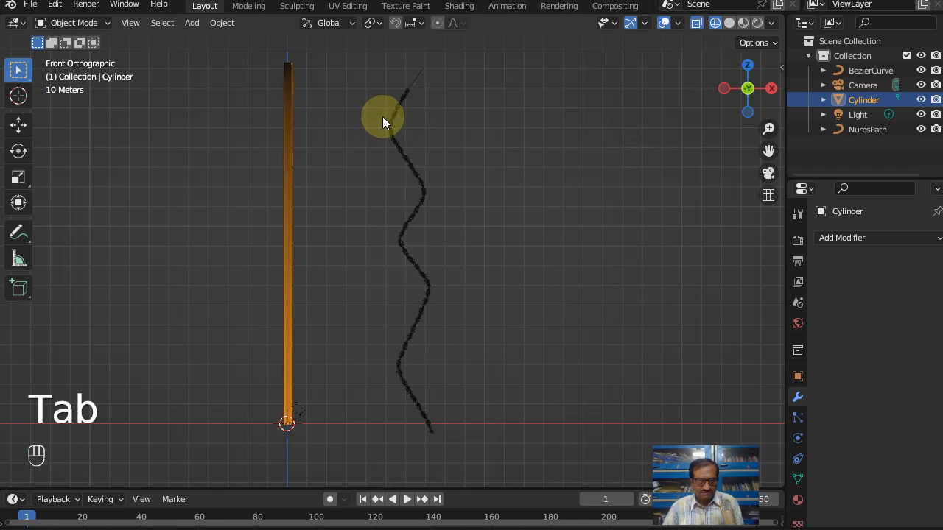
click(322, 259)
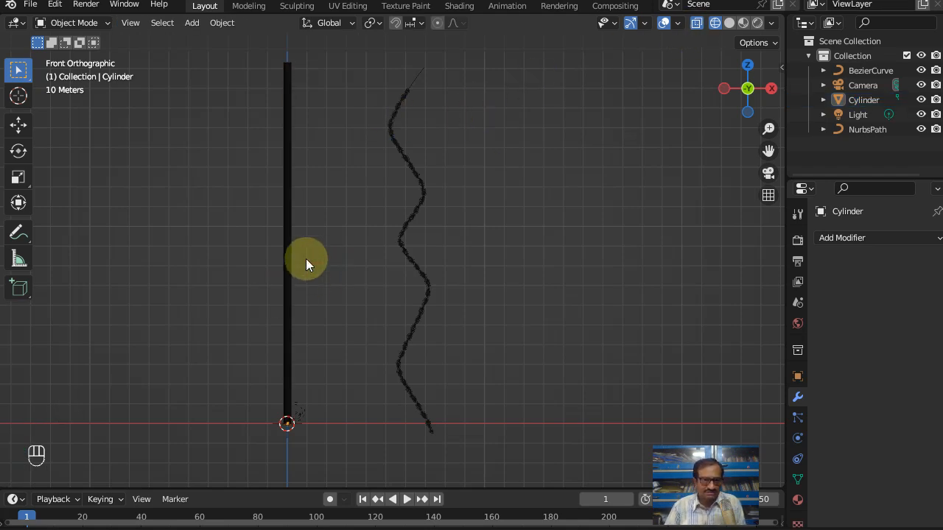
Step: Select the column's long vertical edges in Edit Mode with edge selection and subdivide them
scroll(296, 222, up, 1)
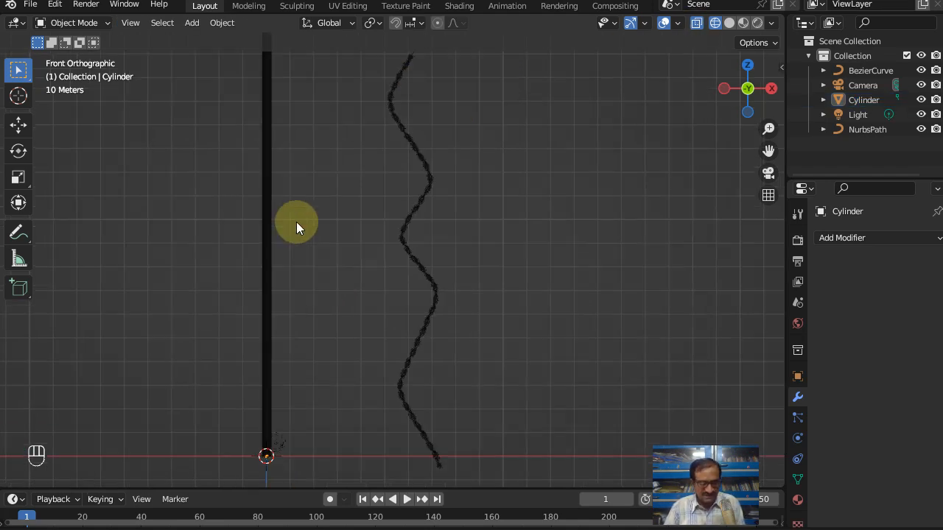
key(Tab)
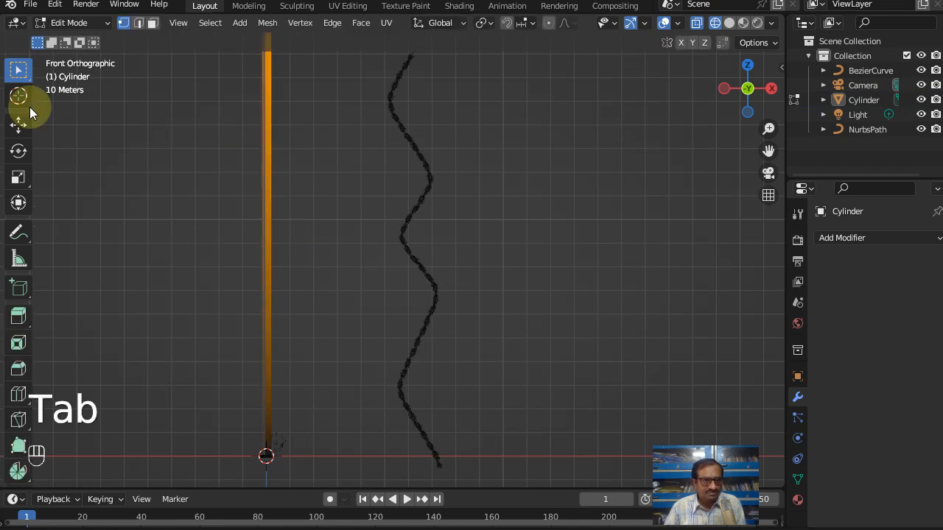
click(140, 27)
drag(302, 145, 226, 172)
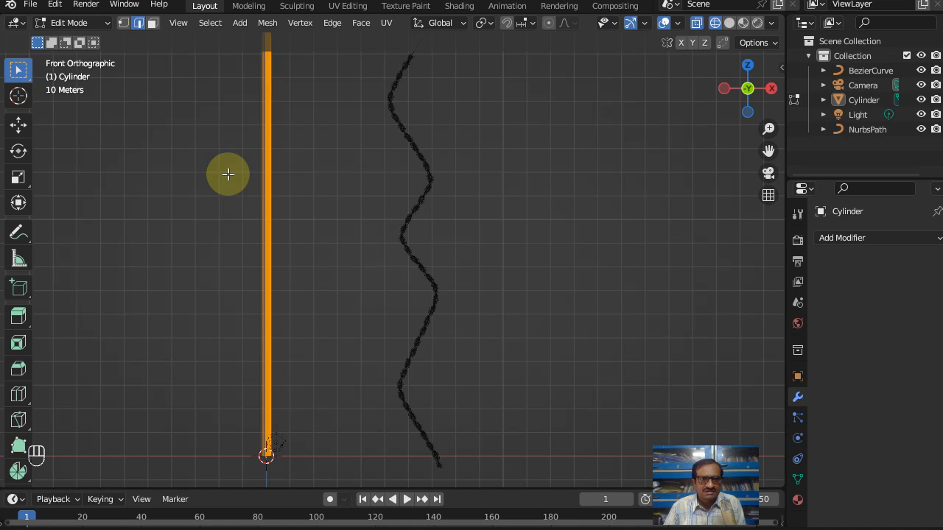
click(343, 22)
click(345, 102)
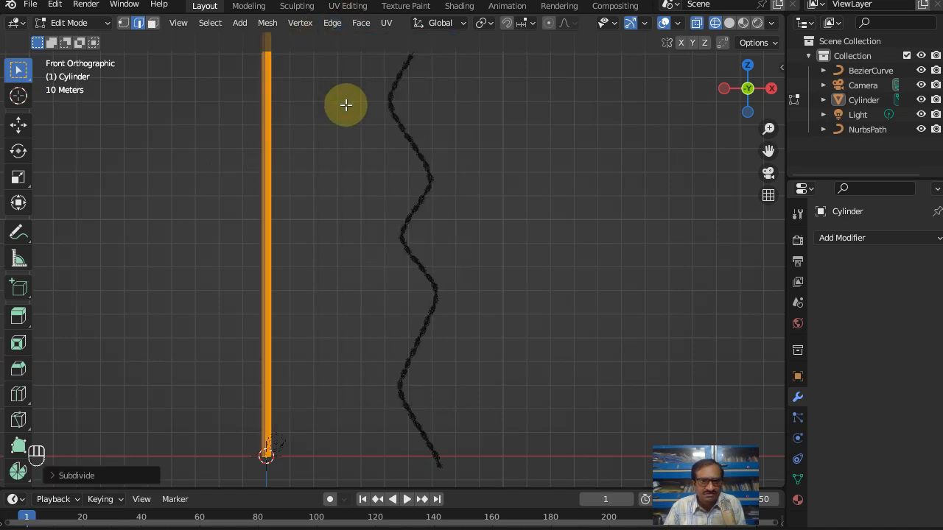
Step: Set the subdivision's number of cuts to 10
click(74, 475)
click(238, 374)
click(238, 374)
click(238, 375)
click(238, 374)
click(238, 374)
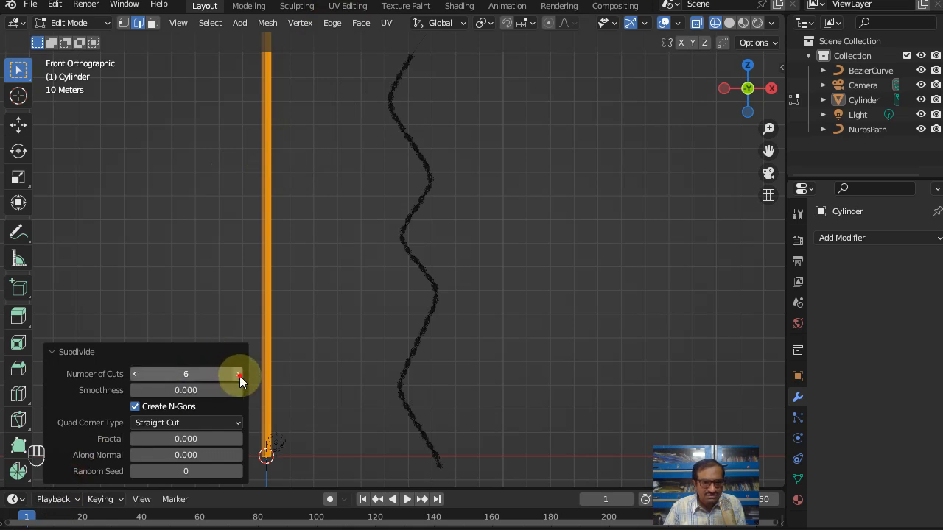
click(240, 376)
click(240, 375)
click(240, 376)
click(239, 376)
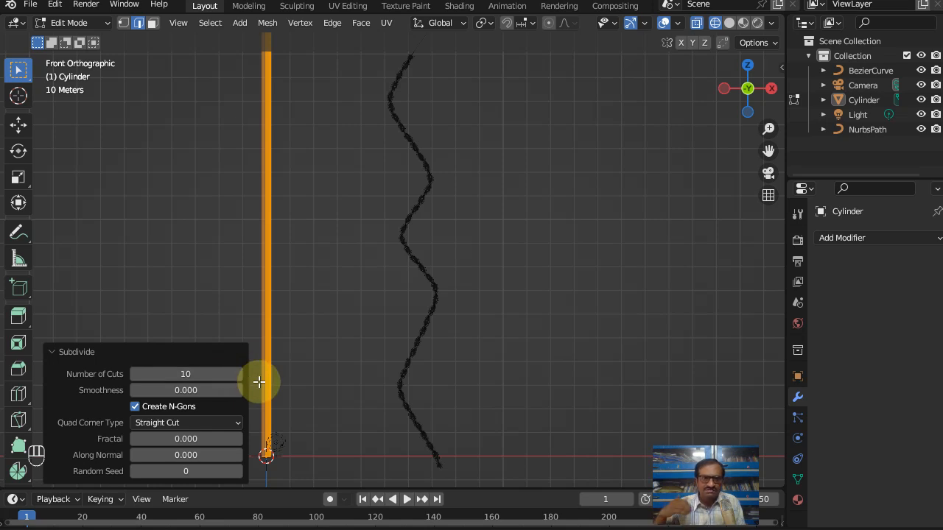
Step: Return to Object Mode and add a Curve modifier to the cylinder with the wavy Bezier curve as its curve object
click(318, 389)
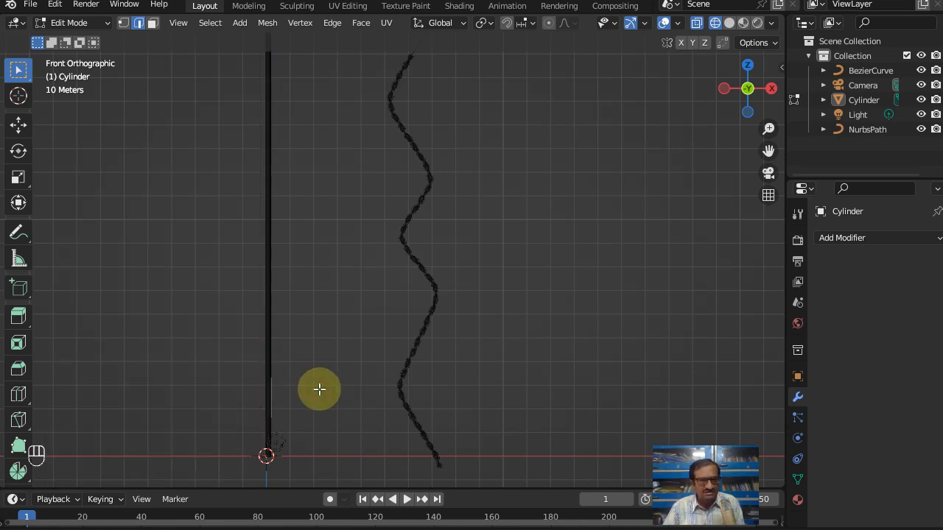
scroll(260, 309, up, 4)
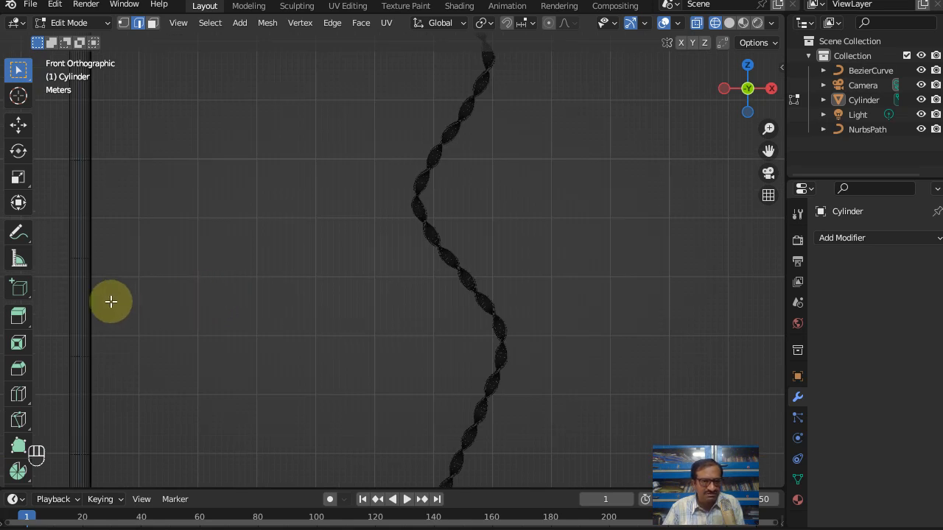
scroll(111, 301, down, 5)
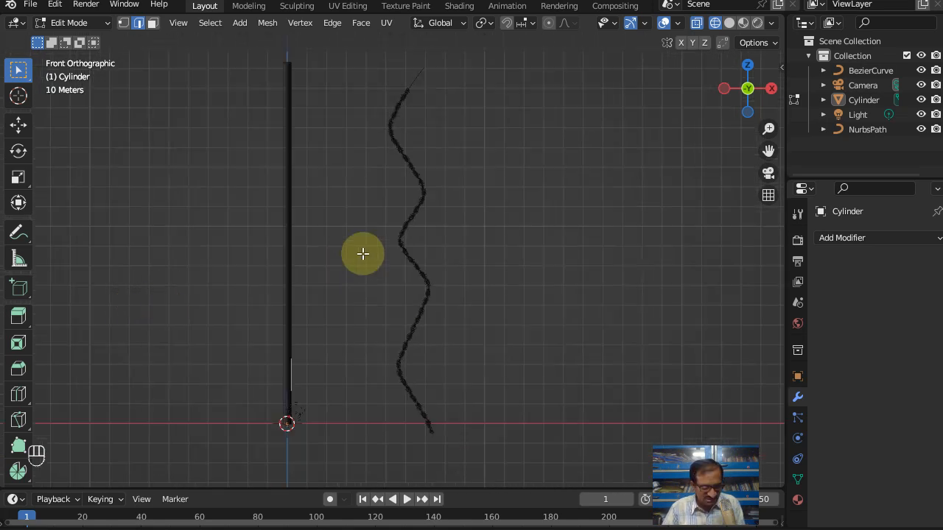
key(Tab)
click(288, 155)
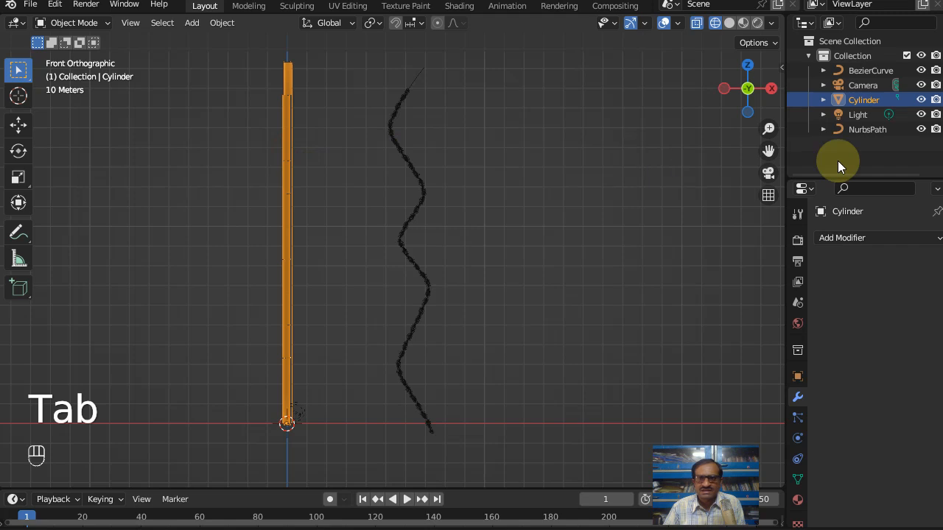
click(892, 237)
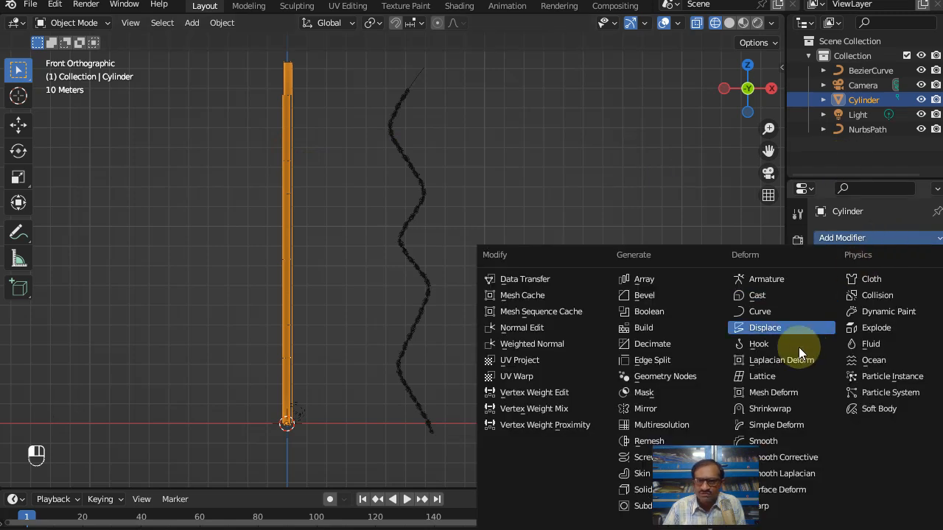
click(762, 312)
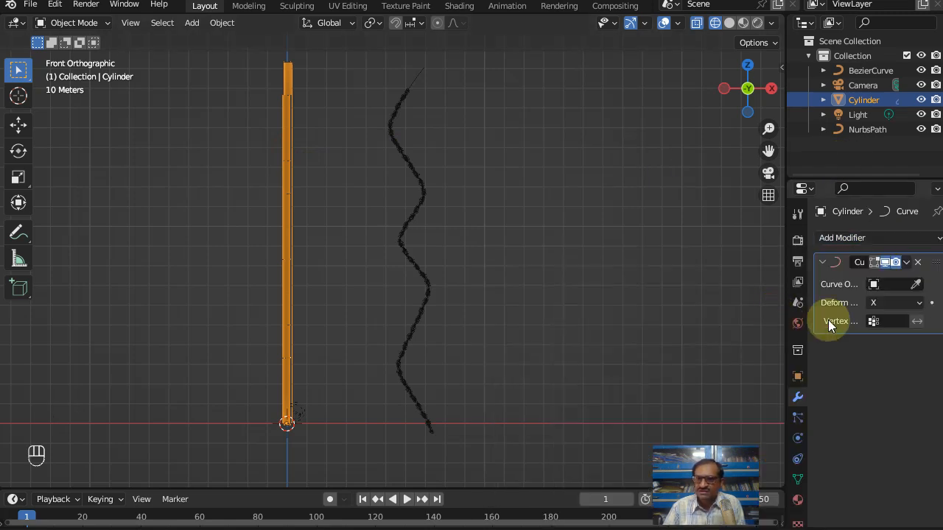
click(915, 285)
click(416, 81)
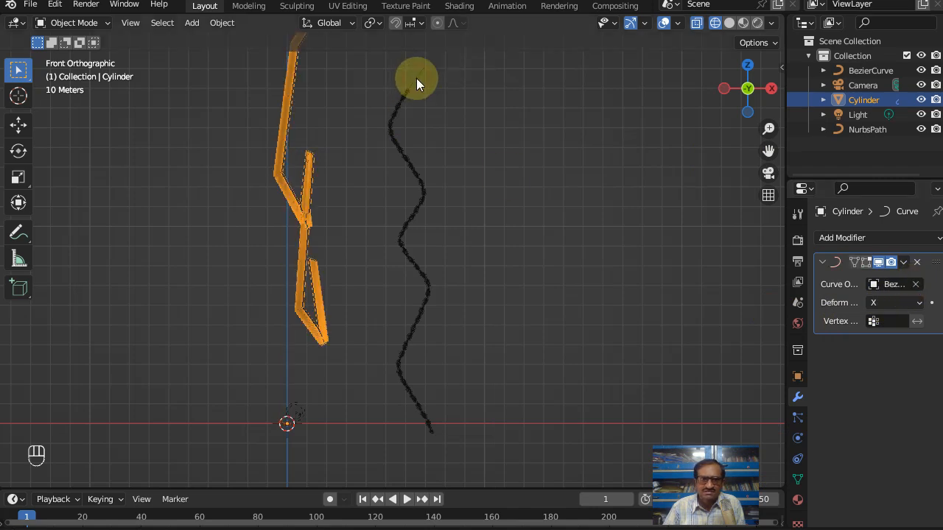
Step: Move the bent cylinder about 61.6 m along X and -63.5 m along Z onto the wavy strip, and use solid shading
key(g)
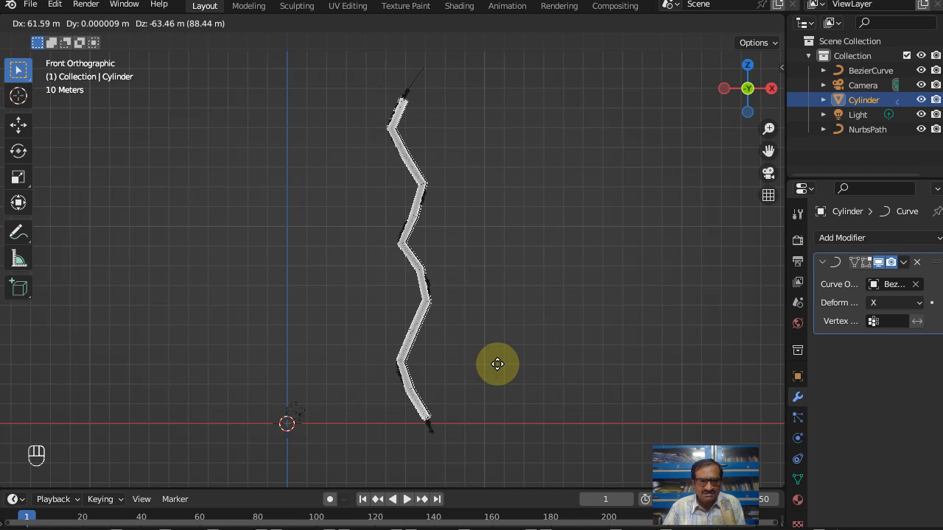
click(497, 364)
scroll(423, 304, up, 5)
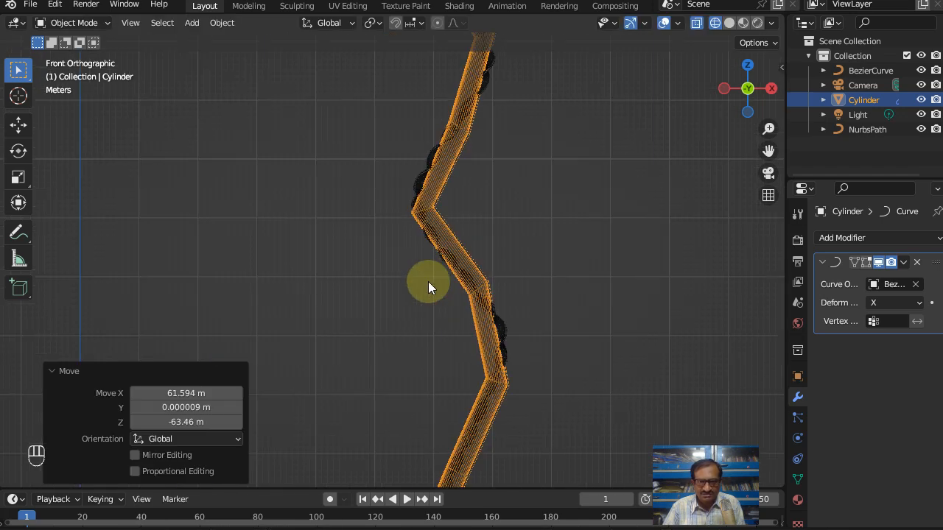
scroll(428, 282, up, 2)
click(727, 23)
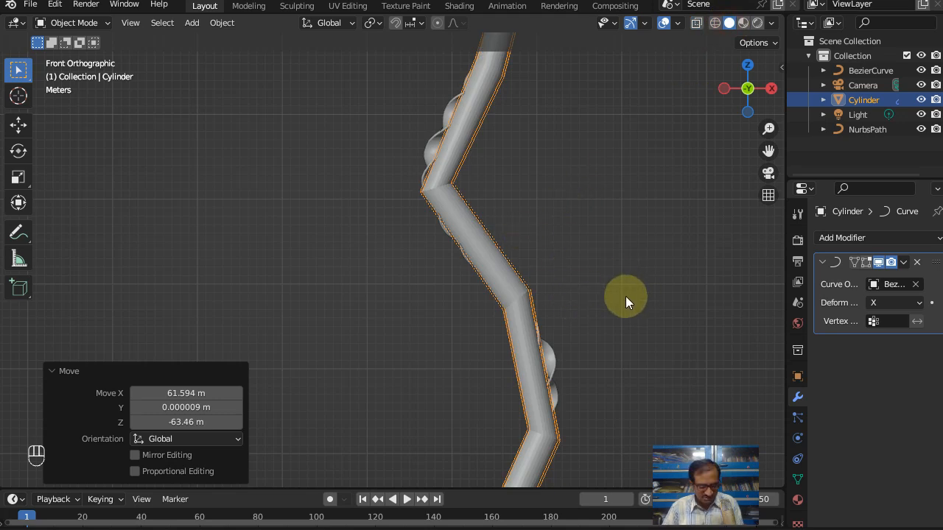
Step: Scale the cylinder's whole mesh down uniformly to about a third in Edit Mode, and return to Object Mode
key(Tab)
scroll(566, 300, down, 2)
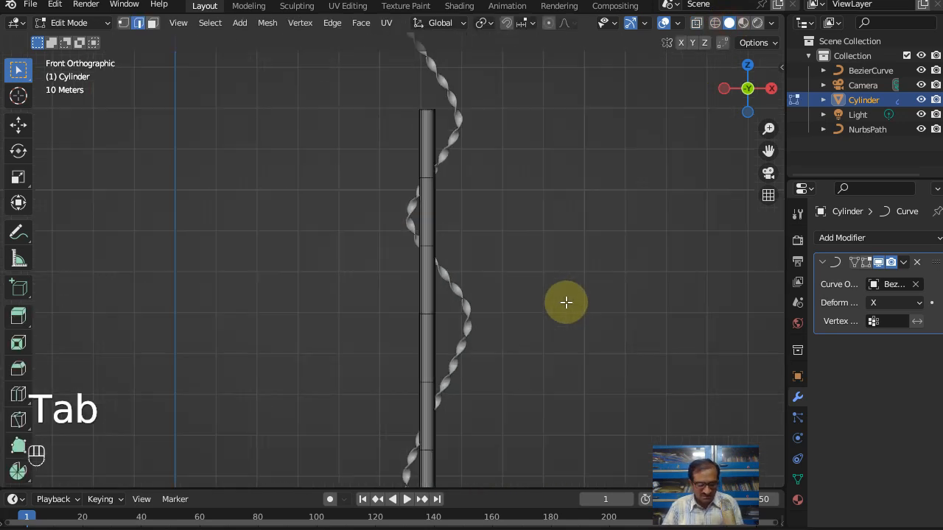
scroll(565, 301, down, 2)
key(Tab)
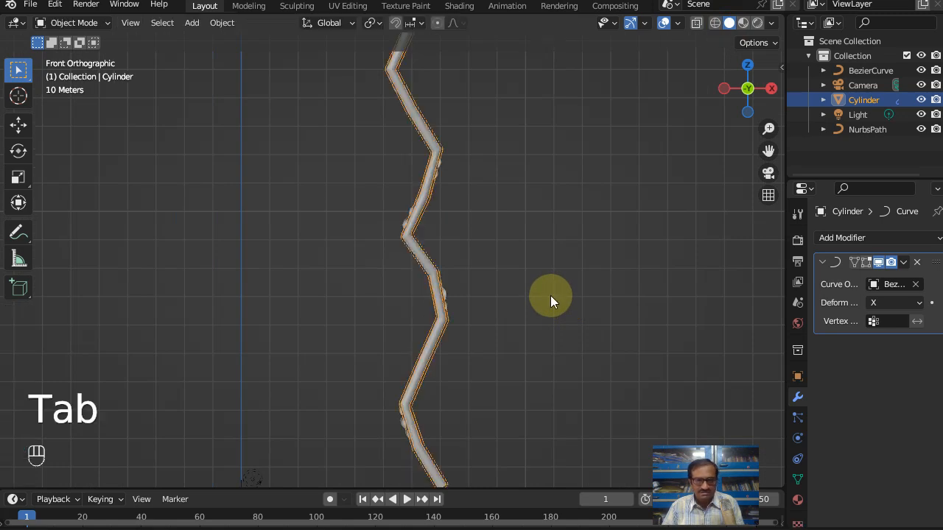
key(Tab)
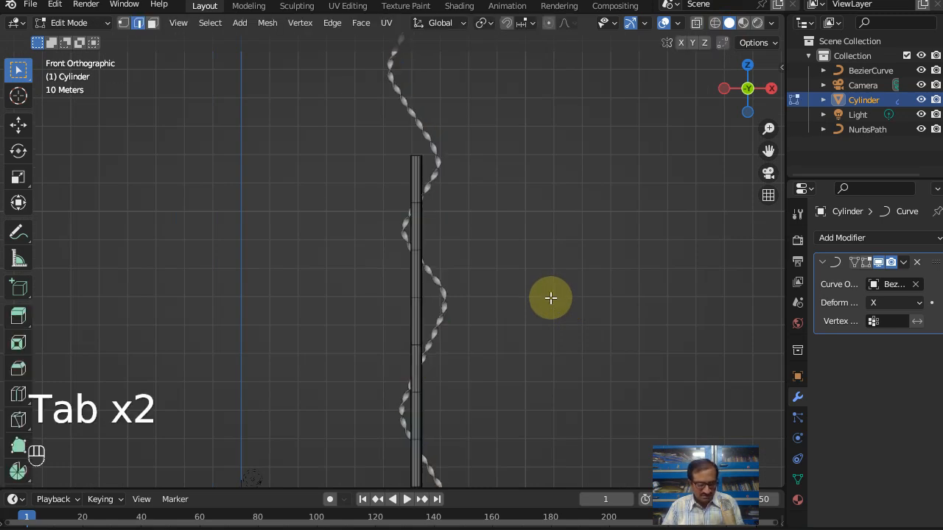
key(a)
key(s)
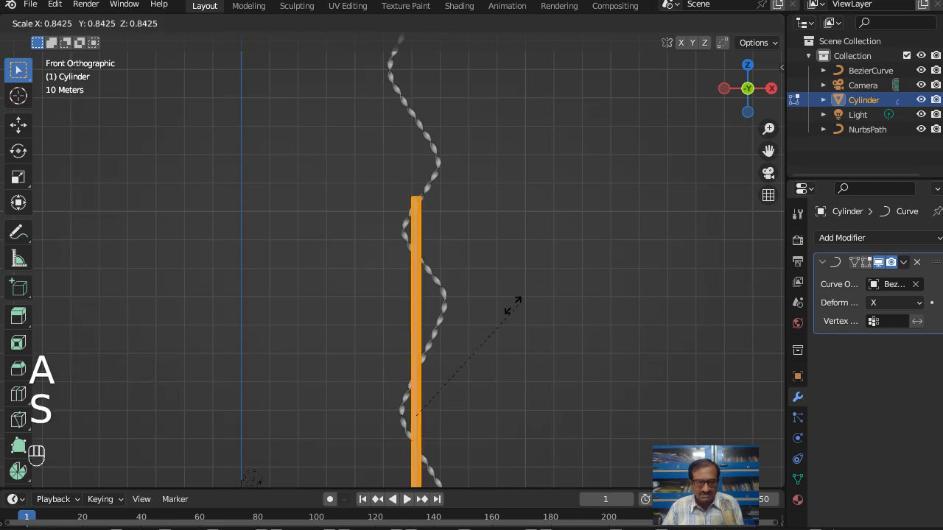
click(409, 358)
shift+middle_drag(471, 427, 463, 228)
key(Tab)
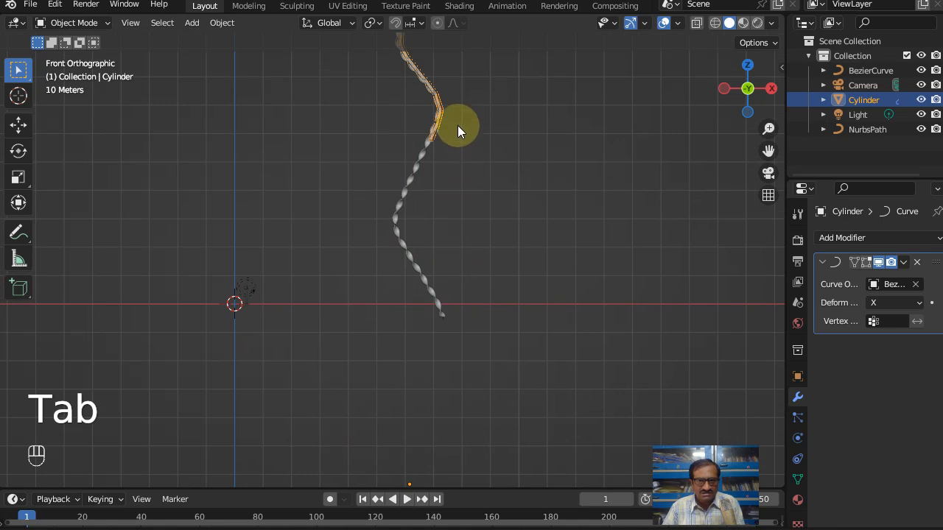
Step: Move the thinned cylinder about 68.7 m down along Z to the lower end of the twisted strip
key(g)
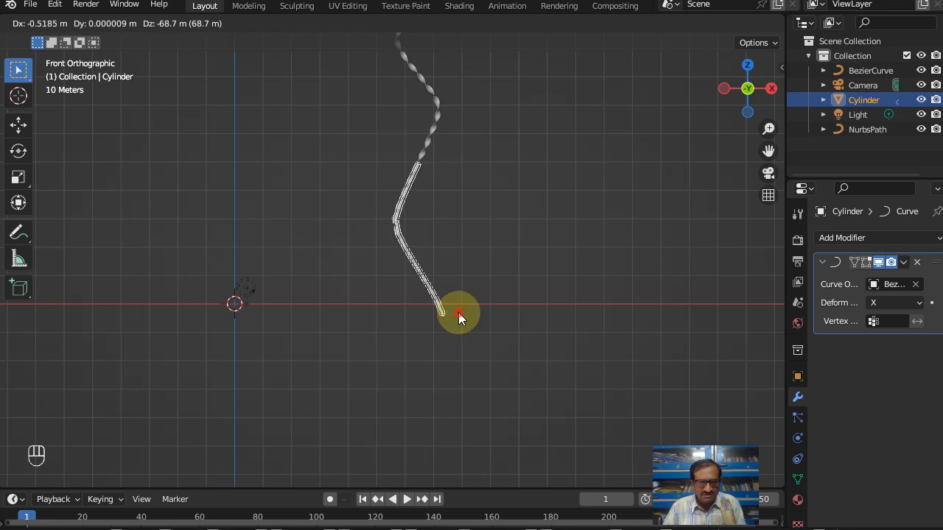
click(455, 313)
scroll(437, 311, up, 5)
scroll(486, 291, up, 2)
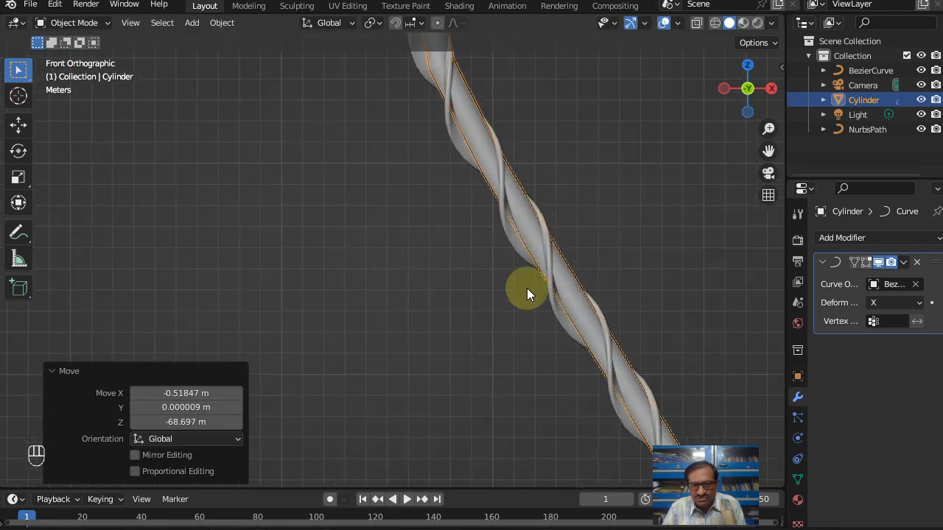
Step: Nudge the cylinder about -0.2 m in X and -0.23 m in Z to centre it within the twisted strip, and deselect it
shift+middle_drag(573, 216, 336, 235)
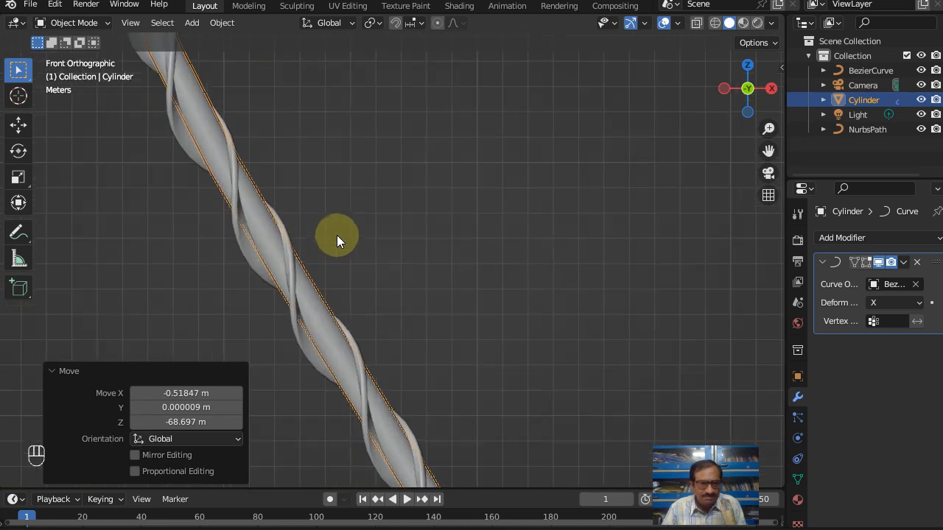
key(g)
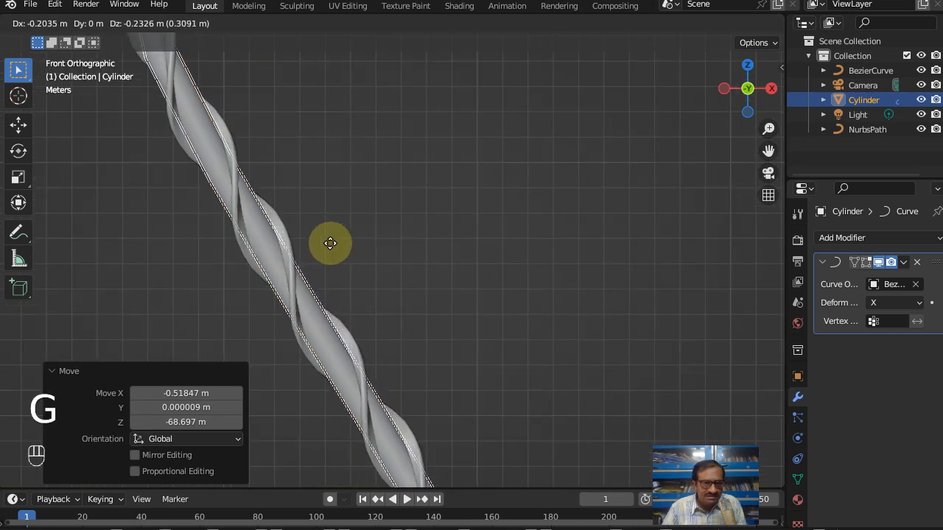
click(330, 243)
scroll(373, 234, down, 5)
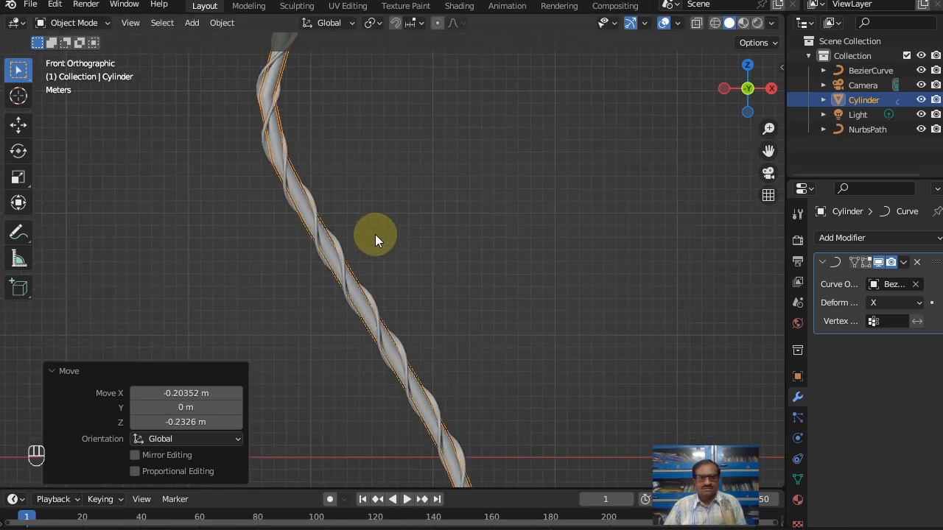
click(403, 220)
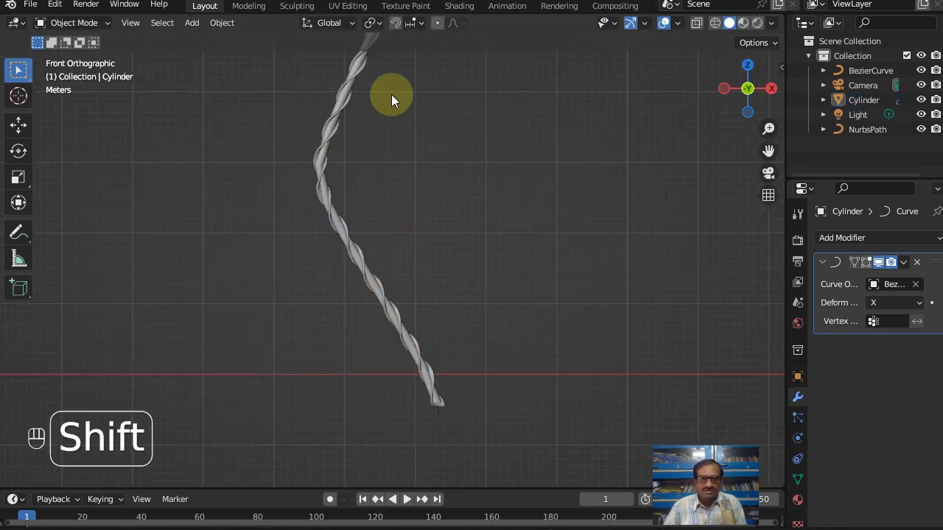
shift+middle_drag(390, 104, 337, 425)
shift+middle_drag(345, 348, 365, 189)
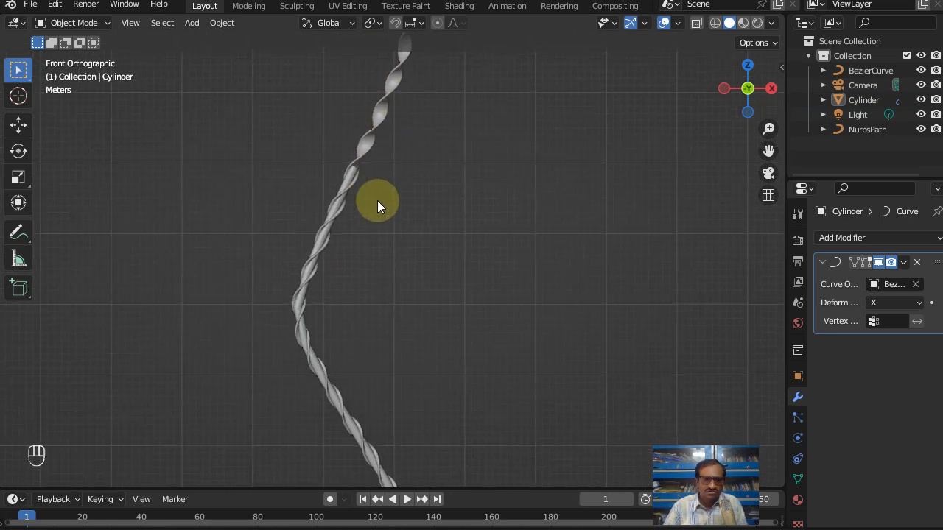